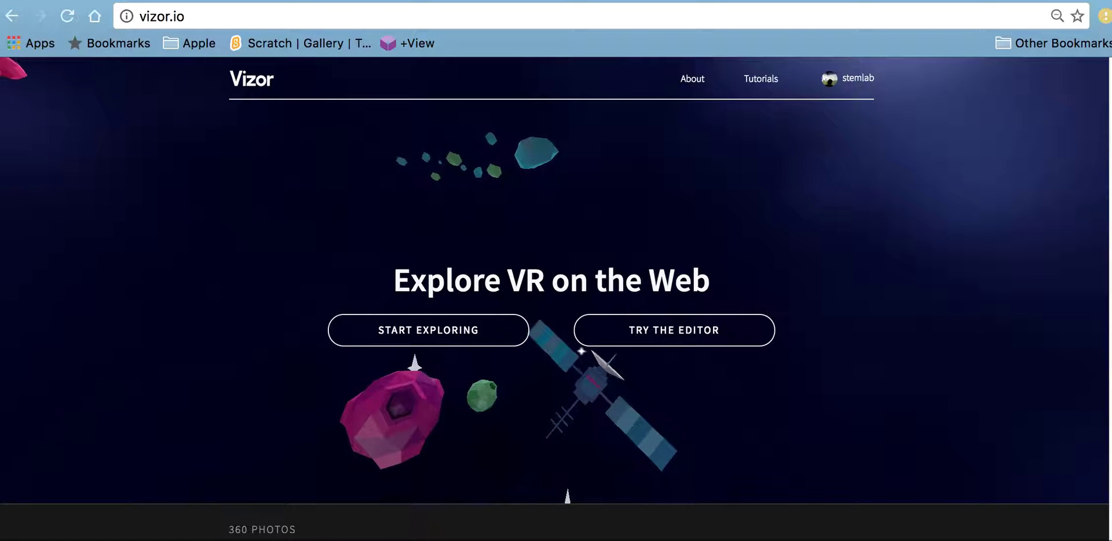
Step: Bring up the Tinkercad cactus design and orbit between top-down and low angles
scroll(554, 299, down, 6)
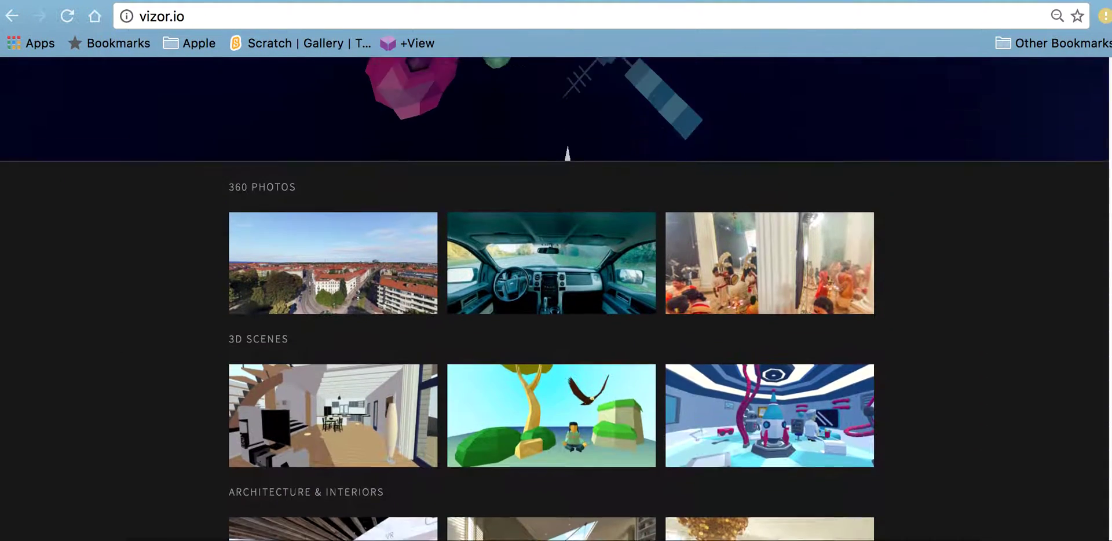
scroll(554, 298, up, 6)
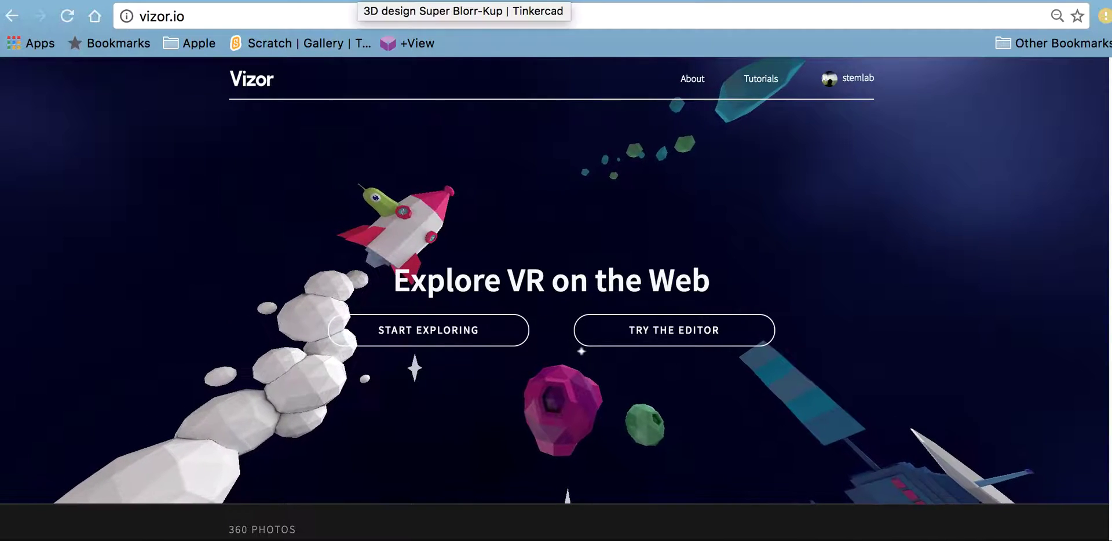
click(362, 2)
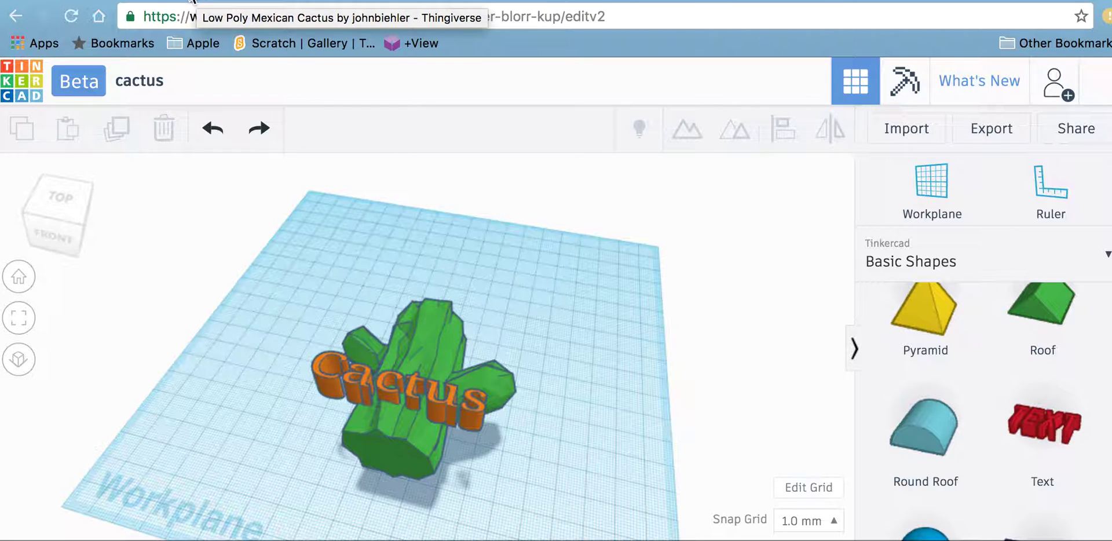
drag(577, 386, 555, 328)
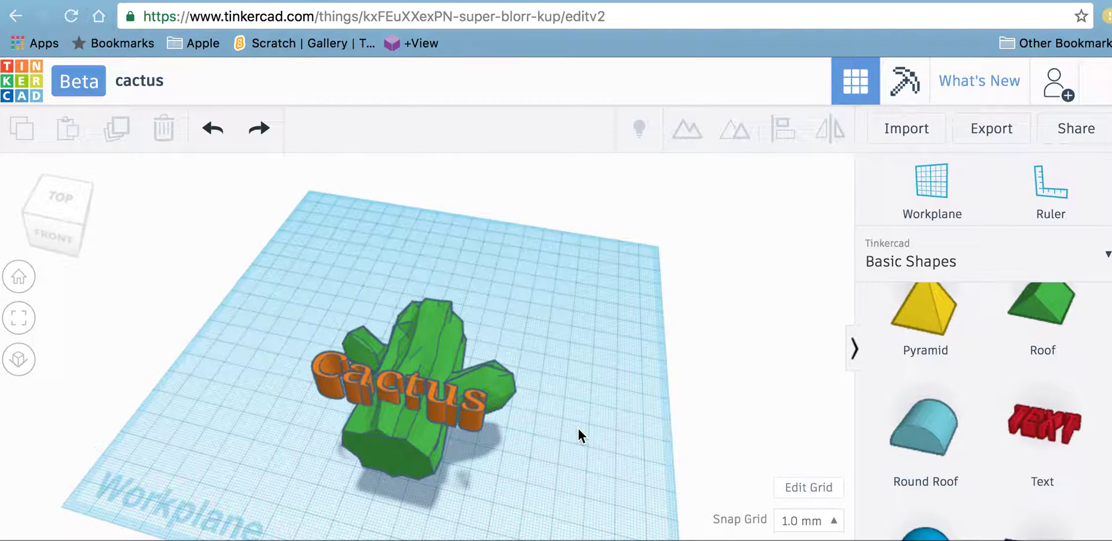
mouse_move(578, 426)
right_down()
mouse_move(635, 458)
mouse_move(576, 474)
mouse_move(529, 439)
mouse_move(476, 336)
mouse_move(448, 381)
mouse_move(601, 459)
mouse_move(580, 442)
right_up()
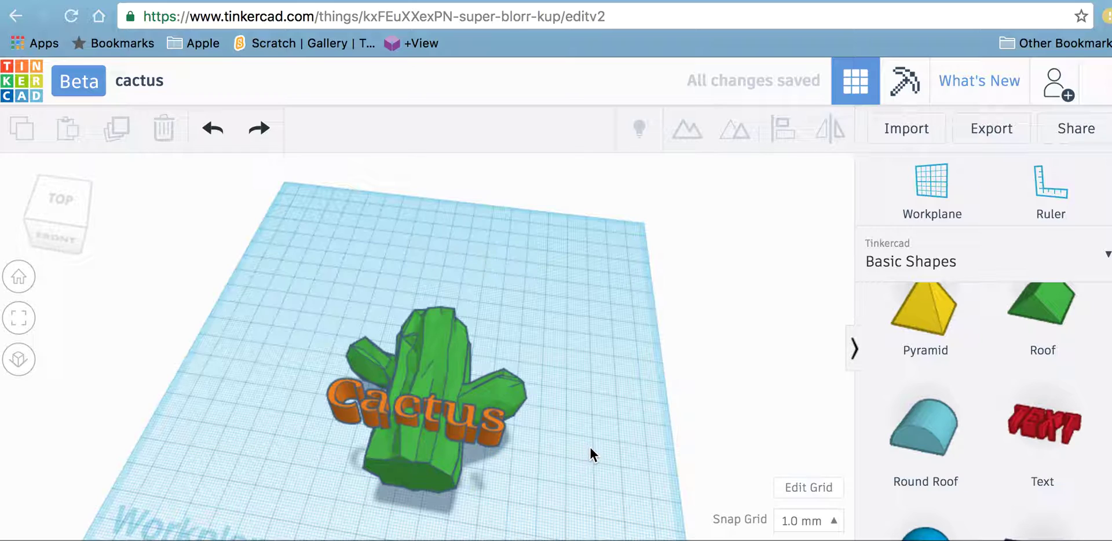
mouse_move(589, 445)
right_down()
mouse_move(552, 456)
mouse_move(510, 422)
mouse_move(551, 395)
mouse_move(591, 458)
right_up()
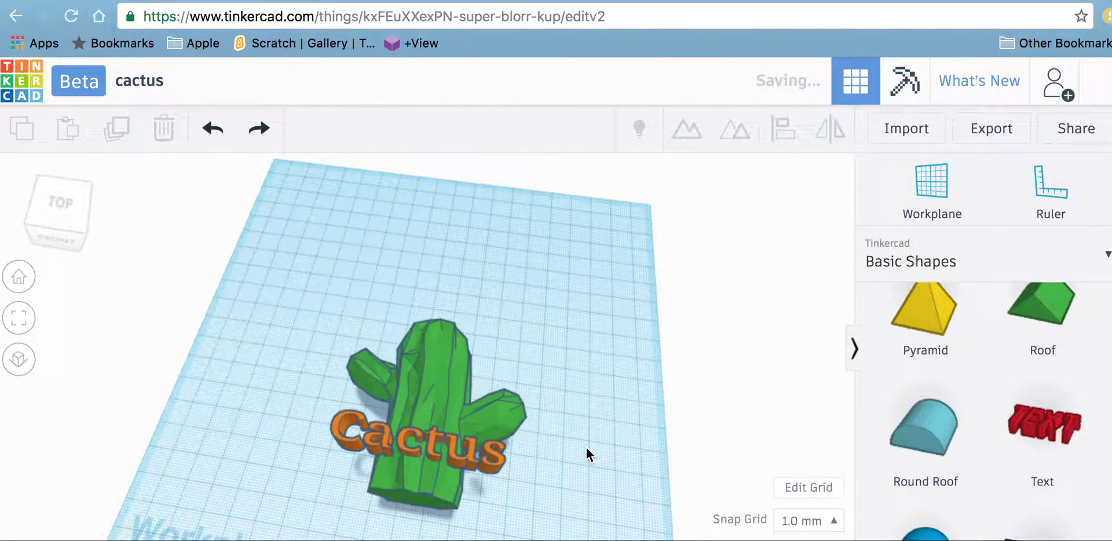
Step: Select and deselect the cactus, then move to the Thingiverse Low Poly Mexican Cactus page
scroll(984, 411, up, 5)
scroll(978, 411, down, 2)
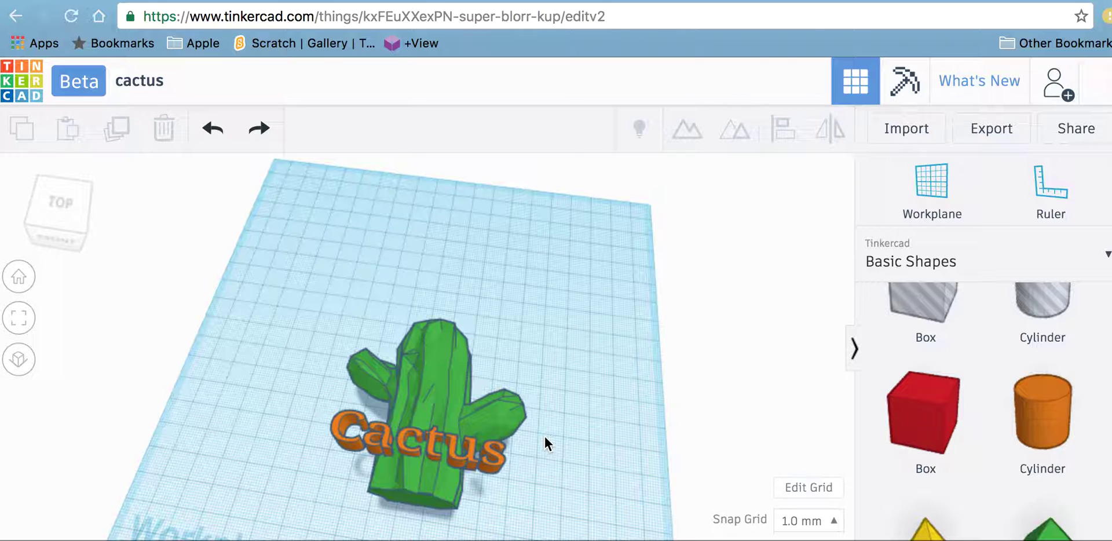
mouse_move(425, 416)
mouse_down()
mouse_move(405, 391)
mouse_move(416, 414)
mouse_up()
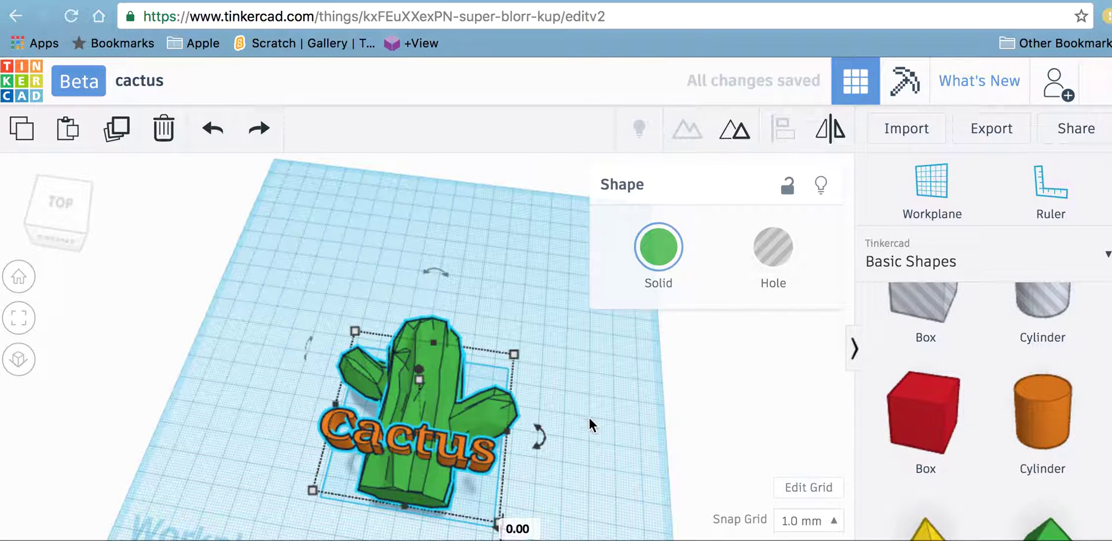
click(616, 433)
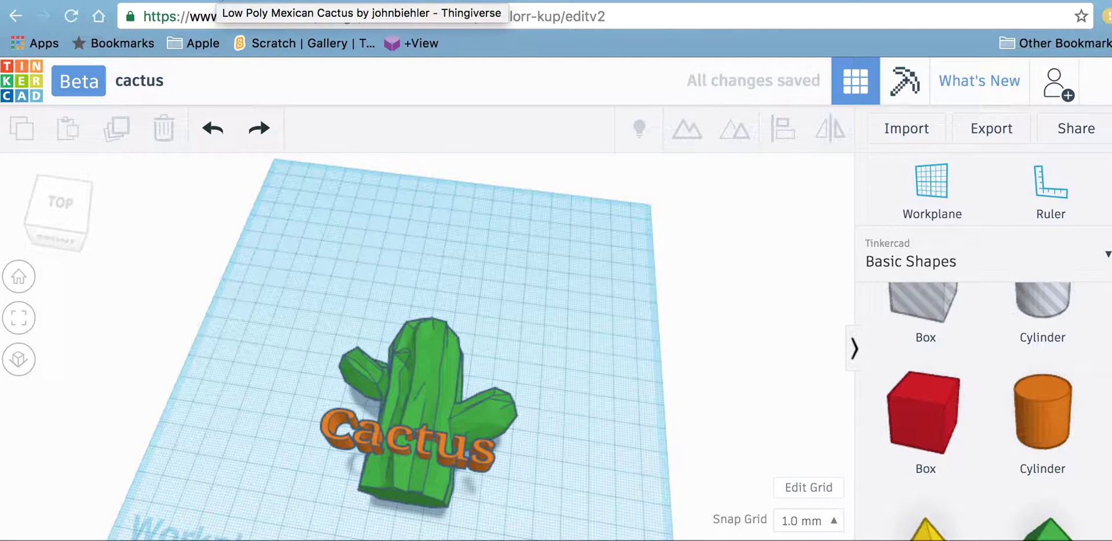
click(220, 1)
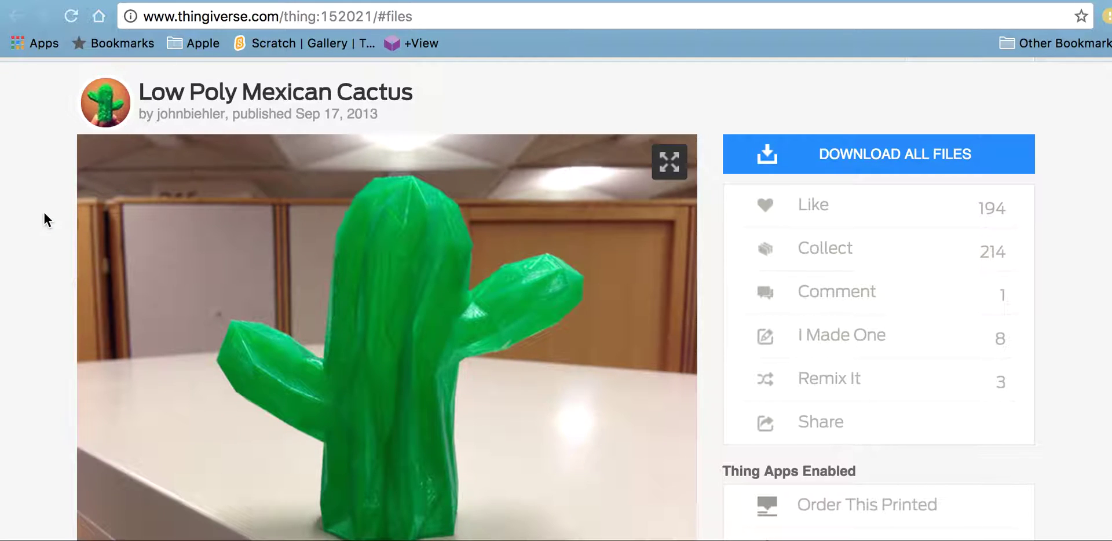
scroll(43, 211, down, 10)
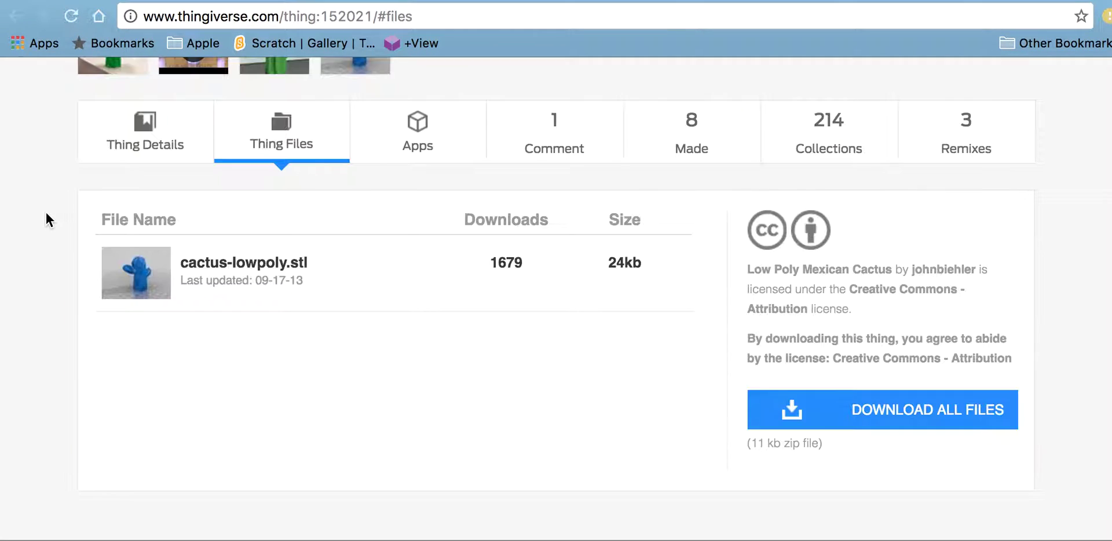
scroll(46, 213, up, 10)
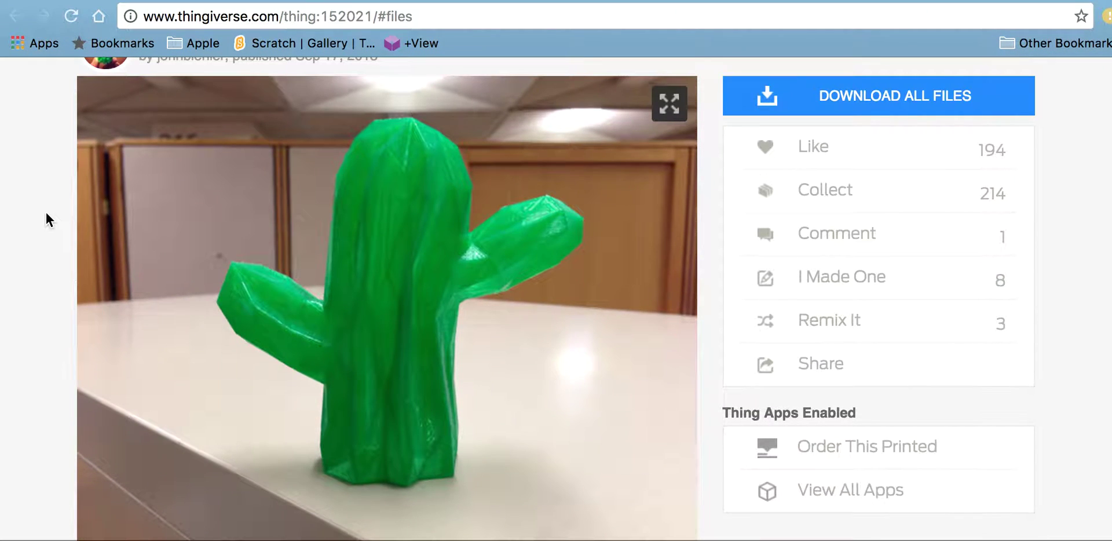
scroll(46, 213, up, 3)
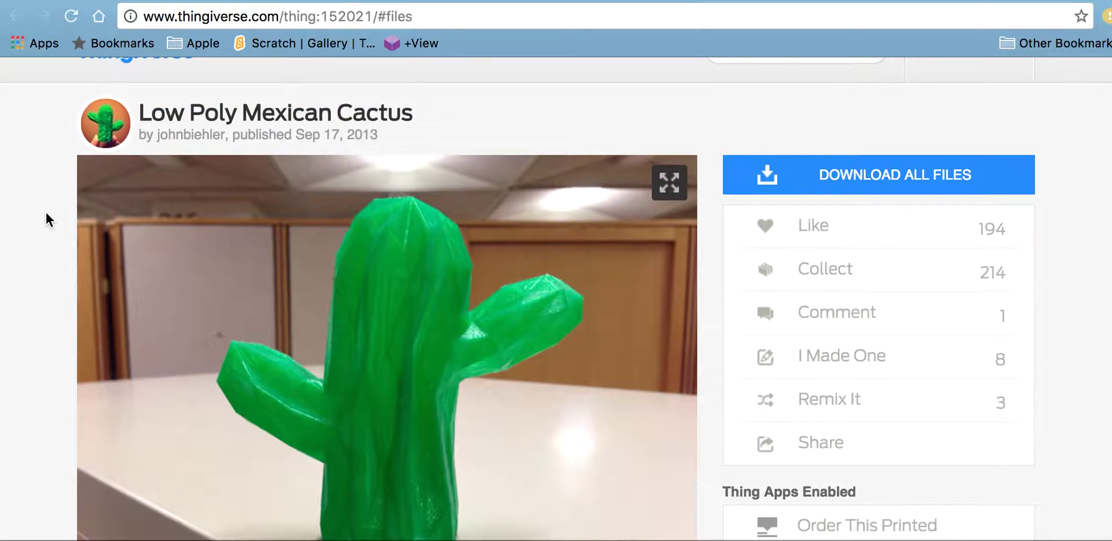
scroll(47, 215, up, 1)
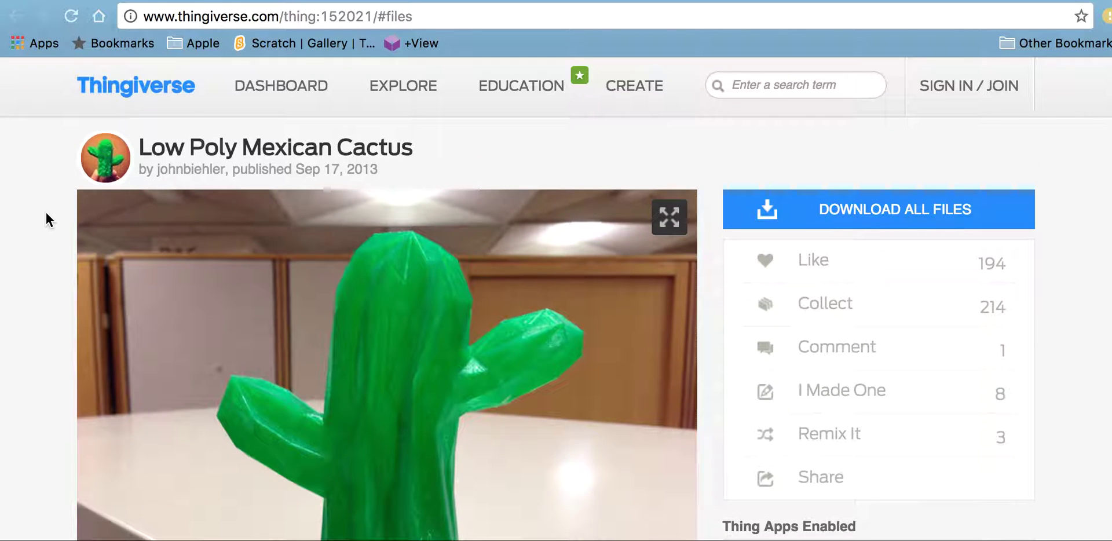
scroll(47, 219, down, 3)
scroll(48, 217, down, 8)
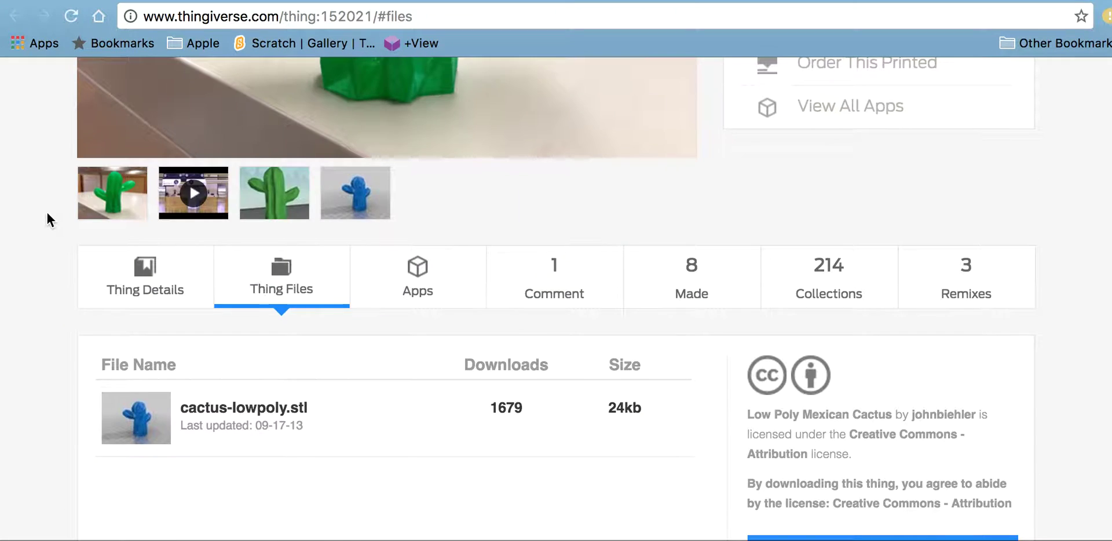
scroll(47, 217, up, 9)
click(424, 1)
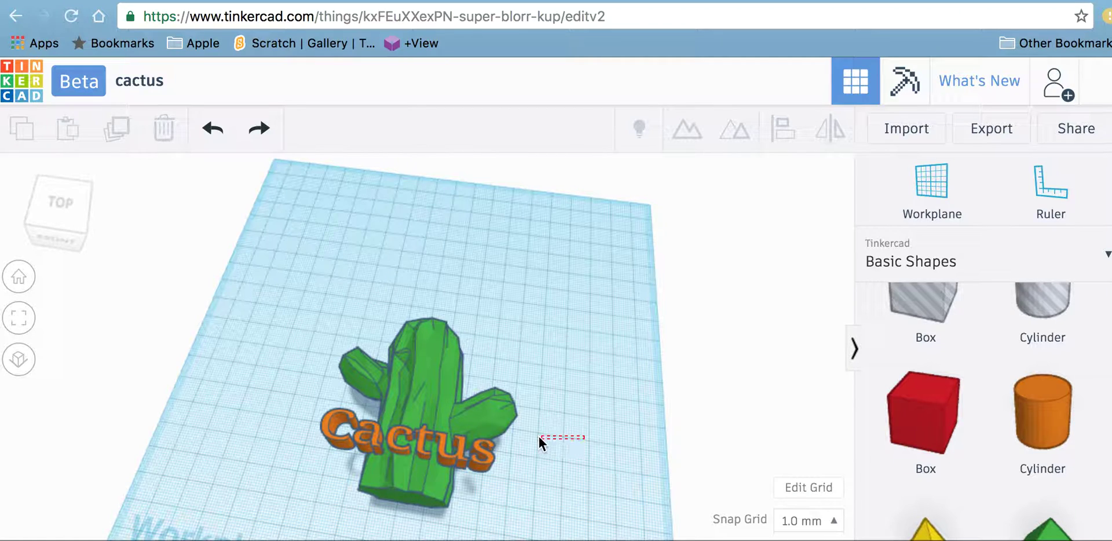
Step: Orbit and zoom around the Tinkercad cactus, then return to the vizor.io home page
right_drag(585, 450, 563, 441)
scroll(477, 408, down, 5)
scroll(475, 401, up, 10)
scroll(475, 402, down, 5)
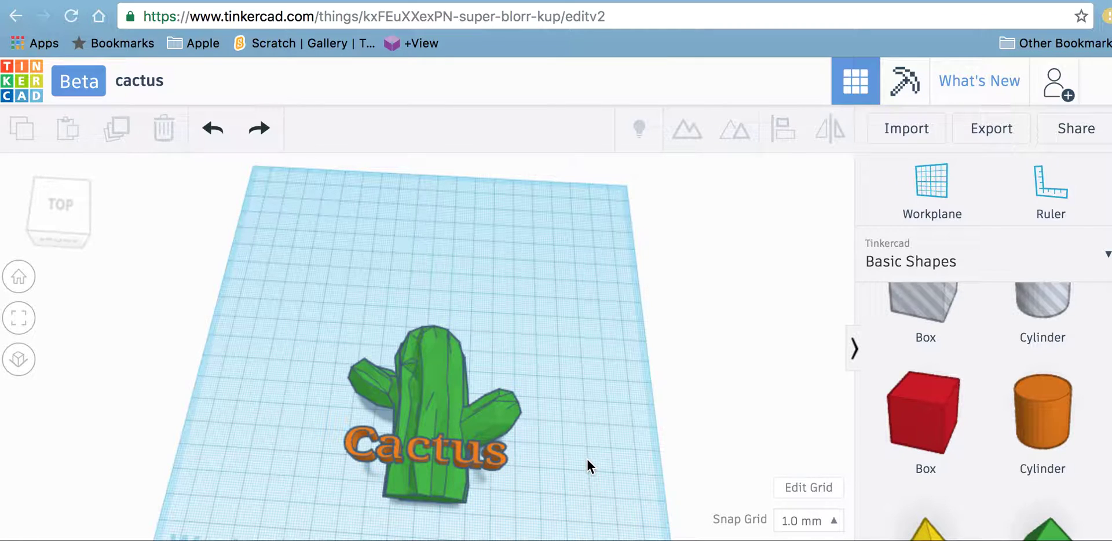
mouse_move(586, 460)
right_down()
mouse_move(549, 464)
mouse_move(507, 401)
mouse_move(541, 393)
mouse_move(569, 456)
mouse_move(584, 464)
mouse_move(581, 452)
right_up()
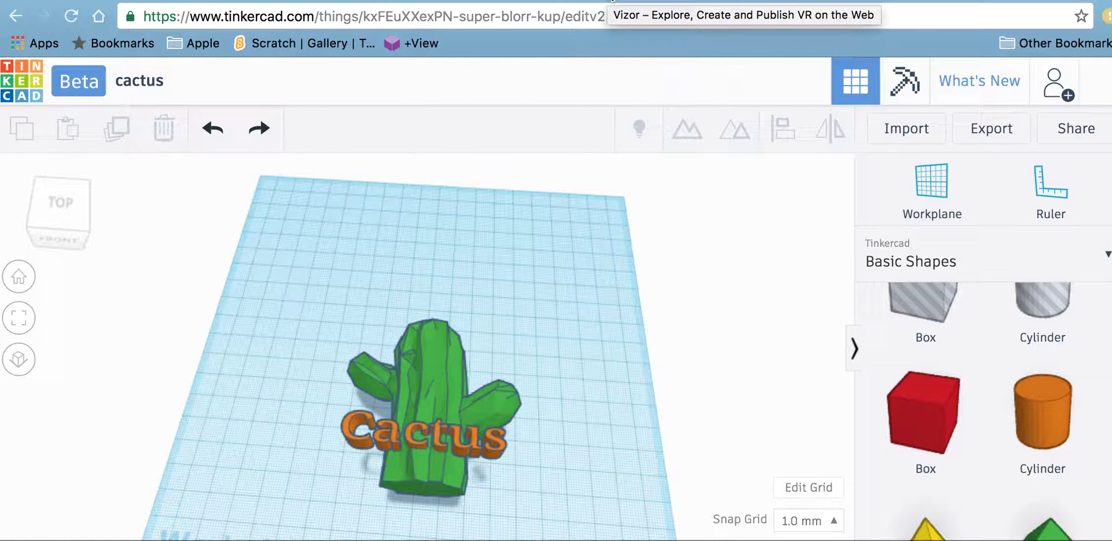
click(612, 1)
Step: Go to My Files from the stemlab account menu and open an untitled desert project
scroll(839, 207, down, 6)
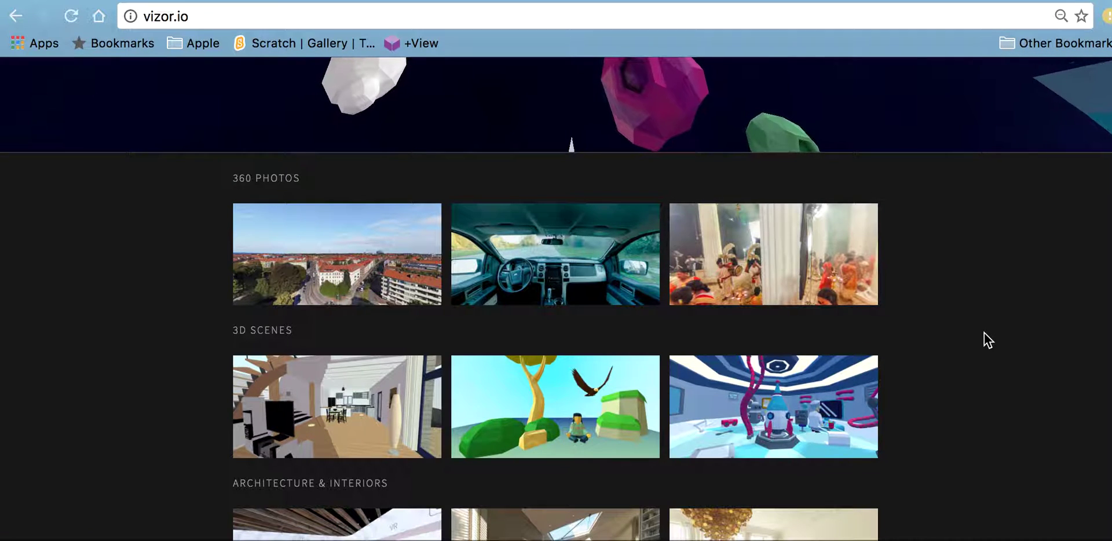
scroll(985, 335, down, 2)
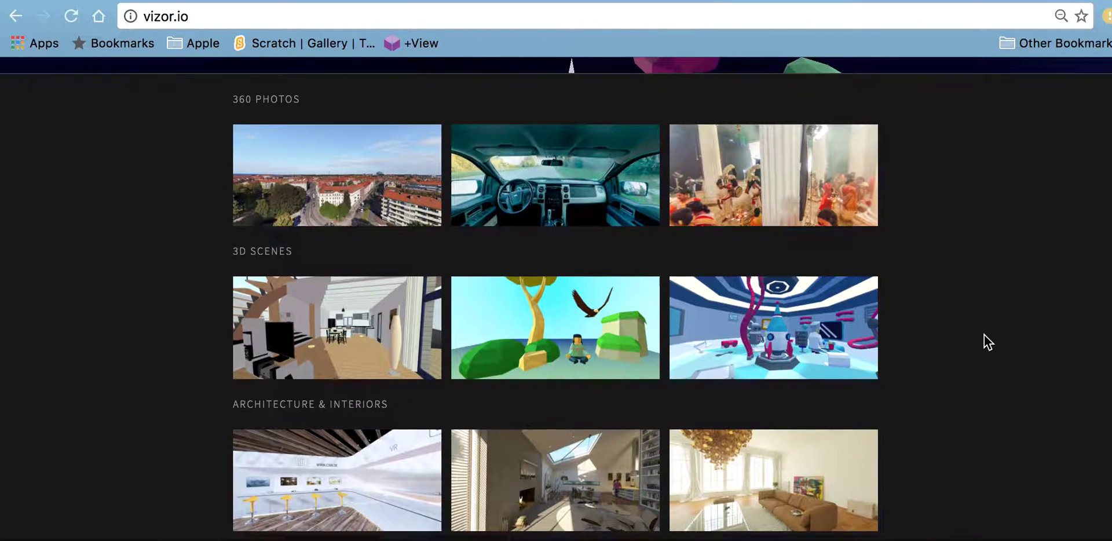
scroll(984, 335, down, 5)
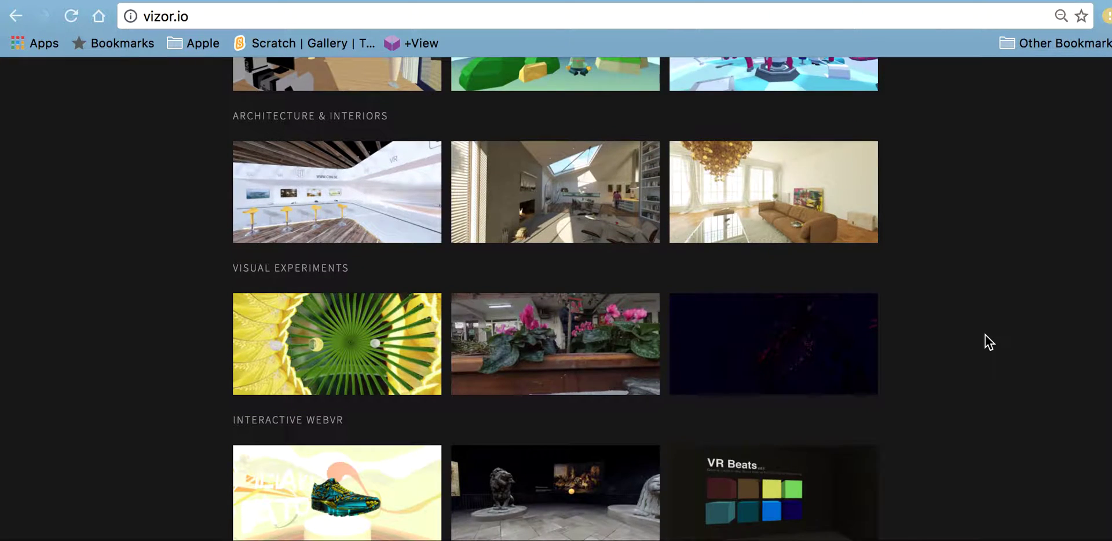
scroll(985, 335, down, 3)
scroll(985, 334, up, 15)
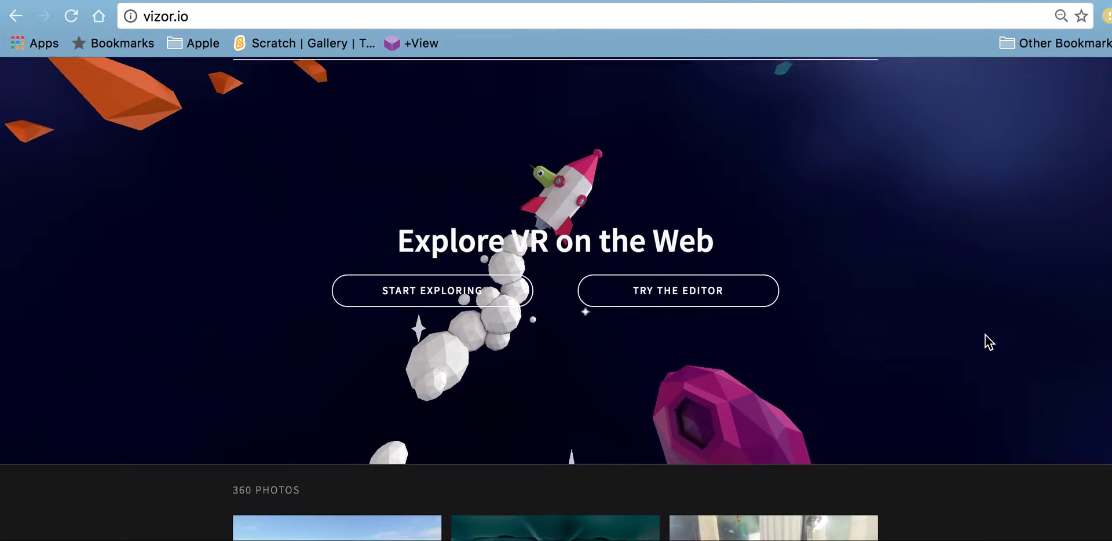
scroll(985, 342, up, 2)
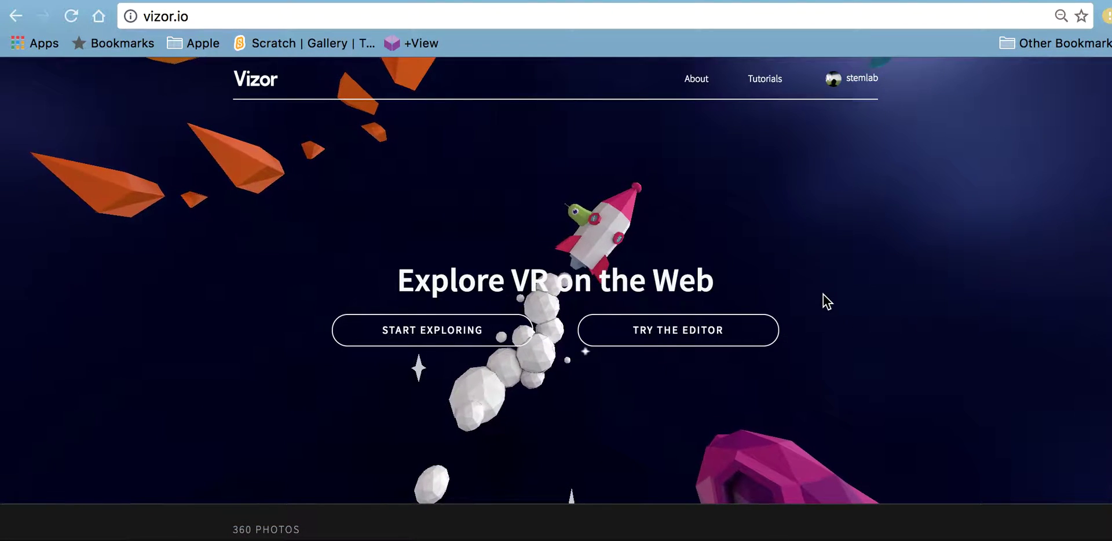
click(861, 81)
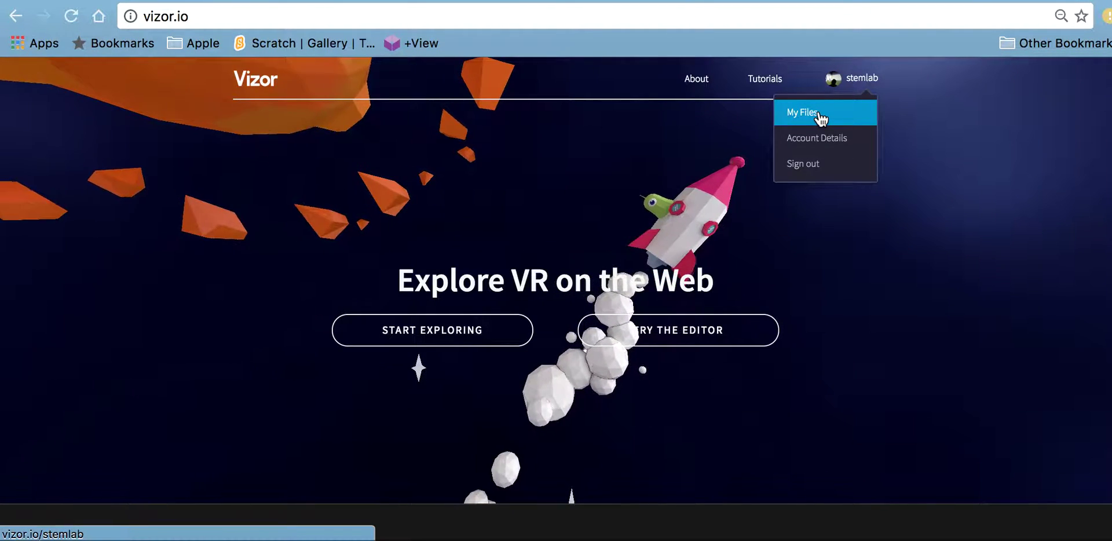
click(820, 114)
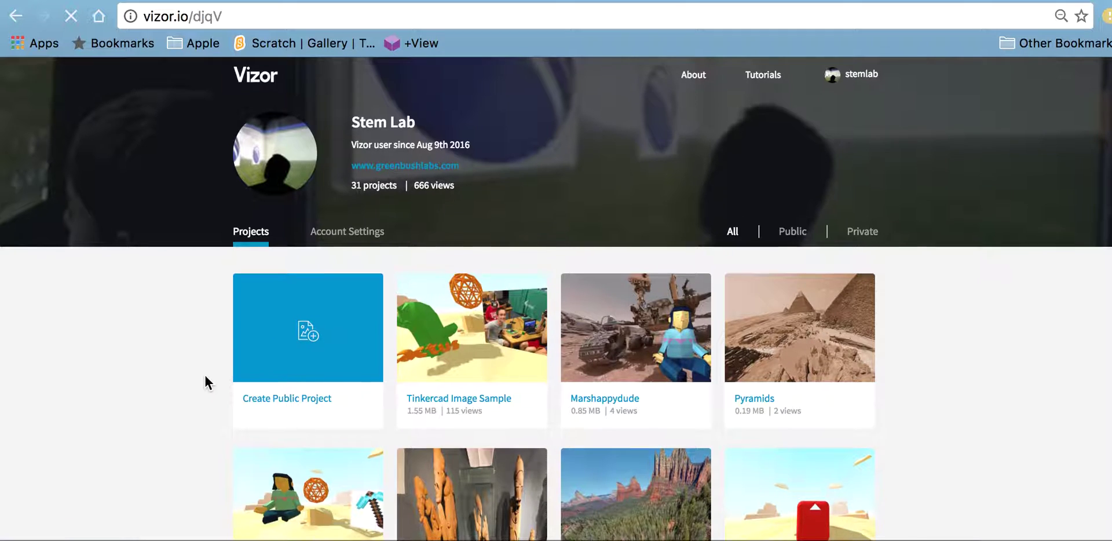
scroll(204, 374, down, 5)
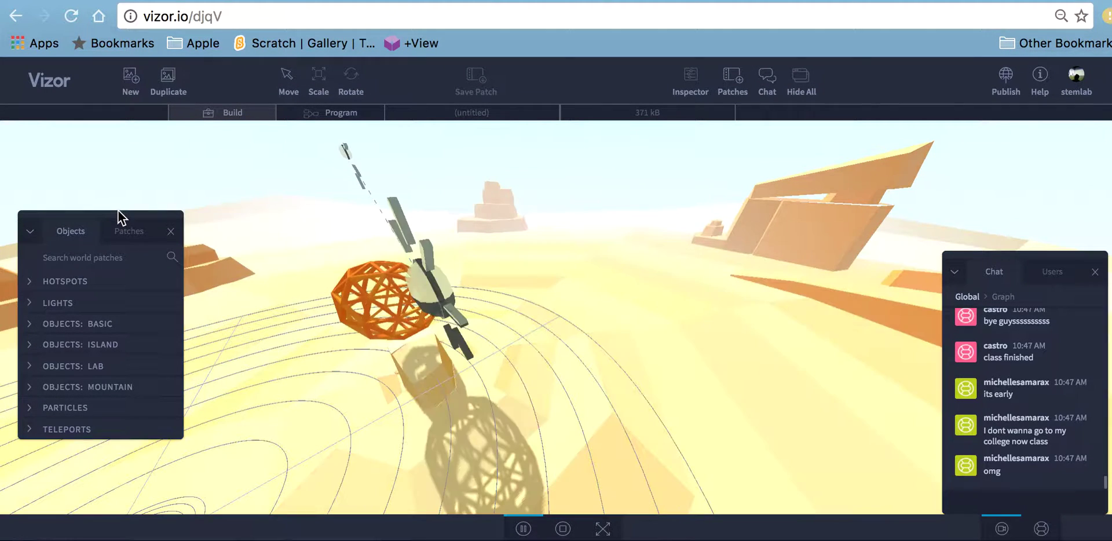
drag(118, 210, 171, 177)
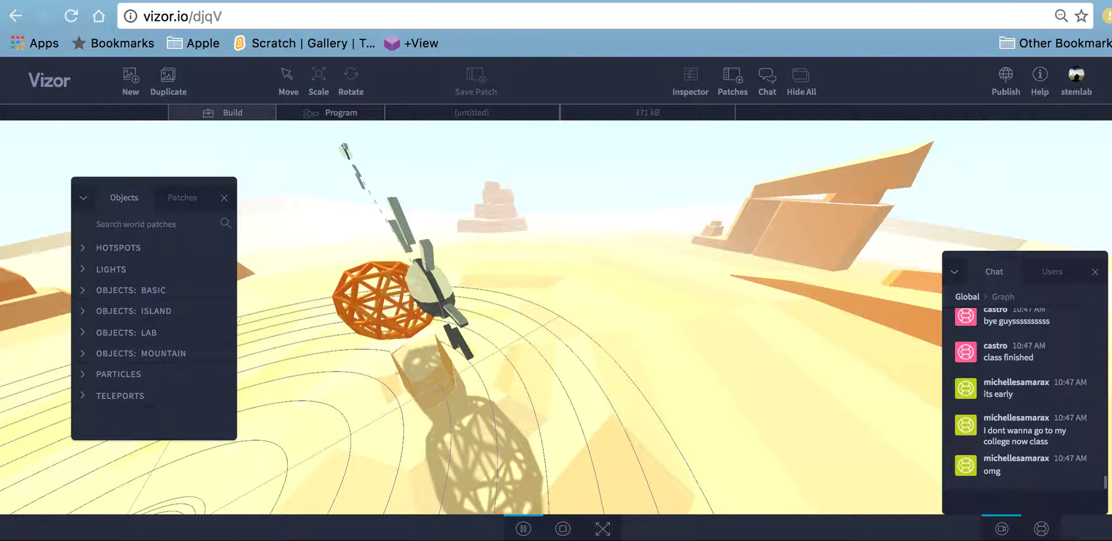
Step: Close the Chat and Objects panels and drop cactus.zip into the desert scene
click(1095, 272)
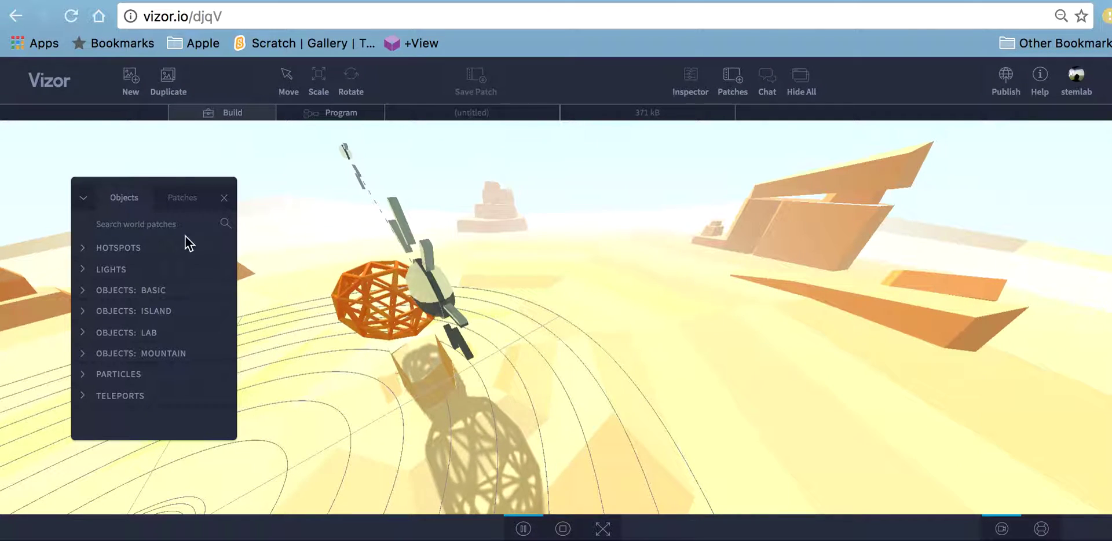
click(225, 198)
drag(392, 439, 580, 392)
scroll(580, 397, up, 5)
scroll(578, 387, down, 5)
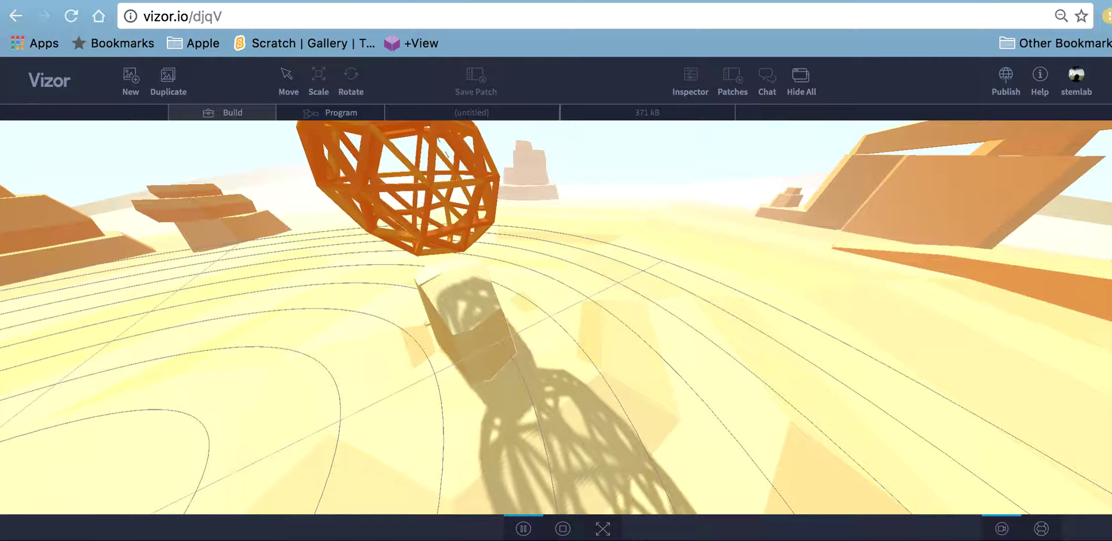
drag(1109, 257, 590, 242)
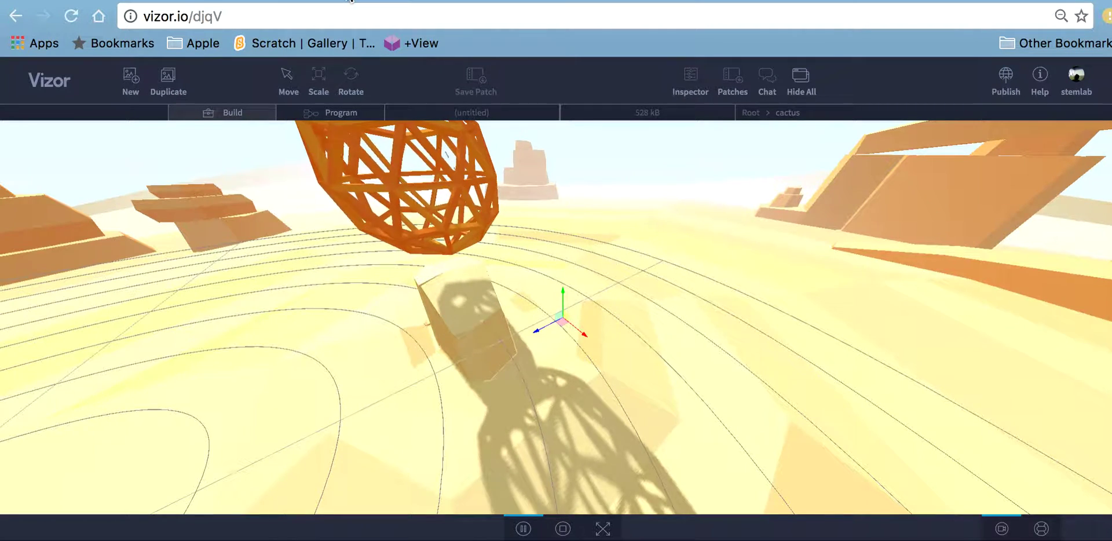
click(350, 1)
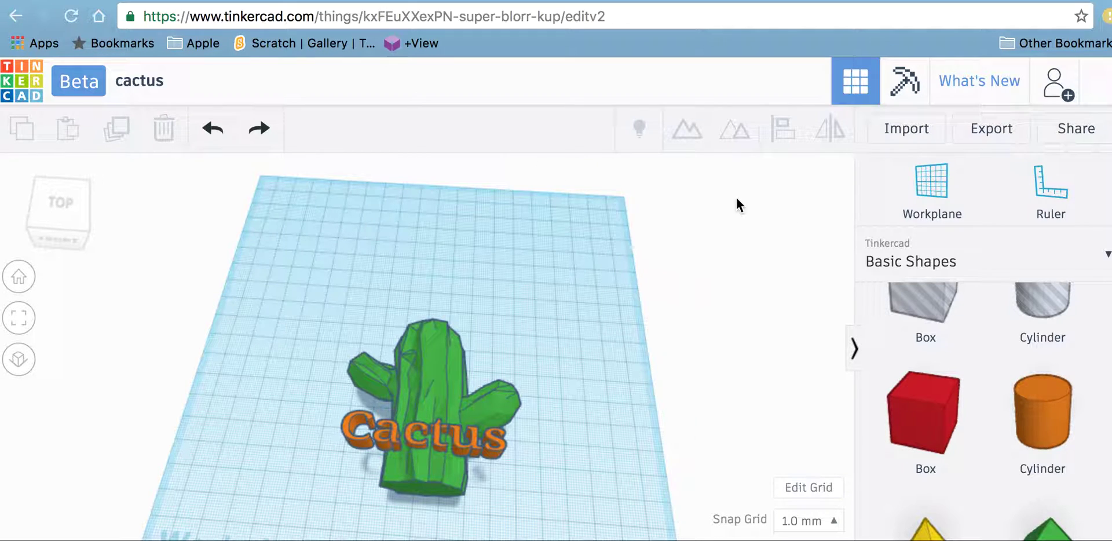
click(989, 132)
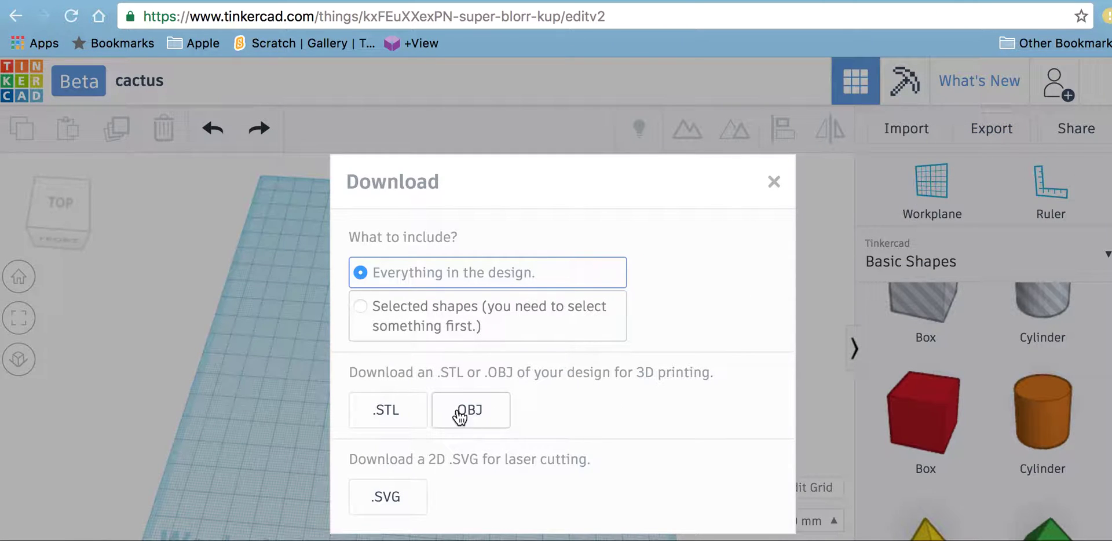
click(774, 183)
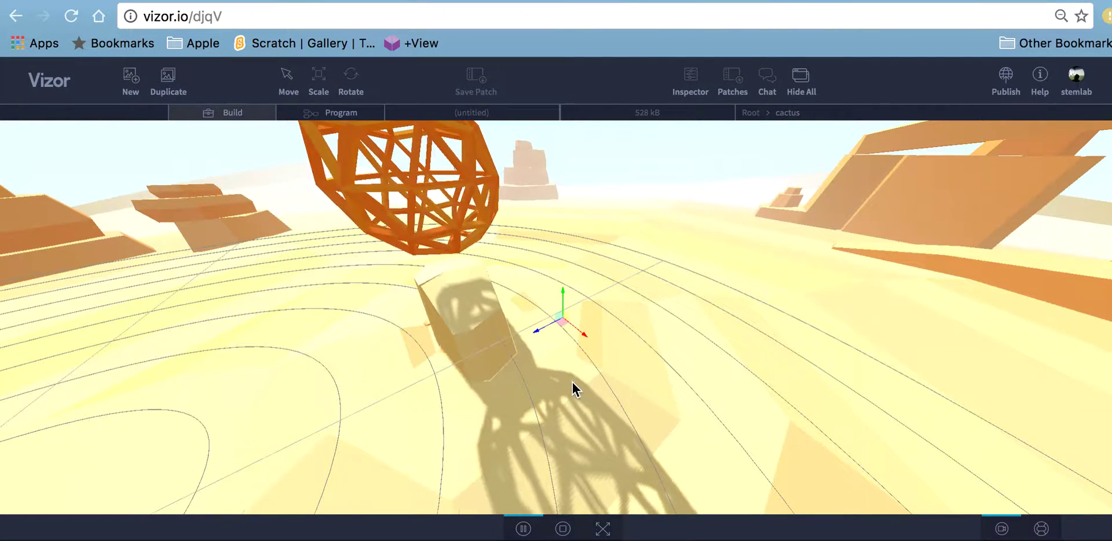
Step: Raise the imported cactus along the Y axis and bring it toward the scene centre
scroll(571, 374, down, 5)
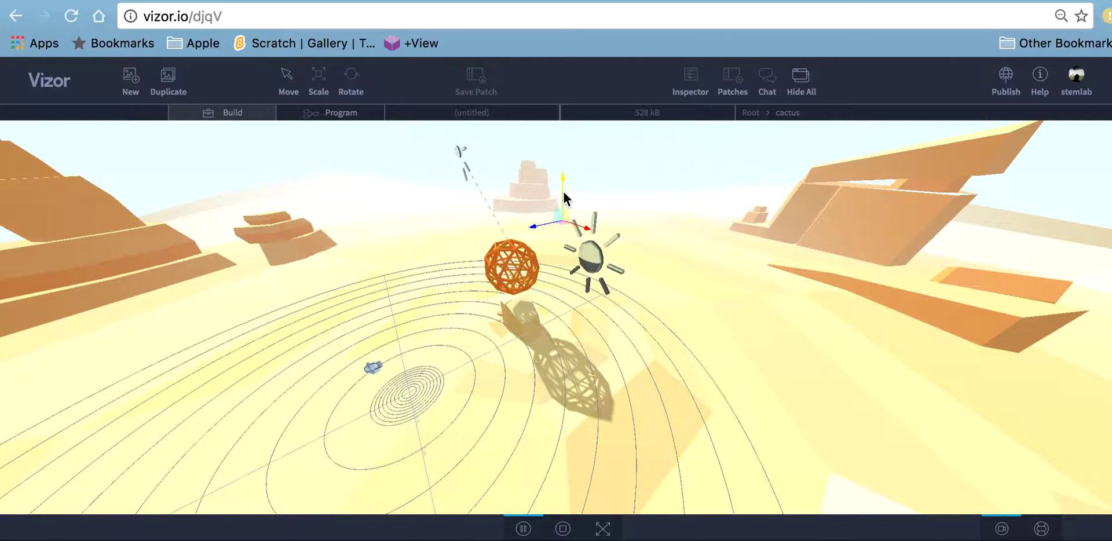
drag(562, 190, 562, 113)
scroll(662, 329, up, 5)
scroll(662, 329, down, 8)
scroll(660, 332, down, 10)
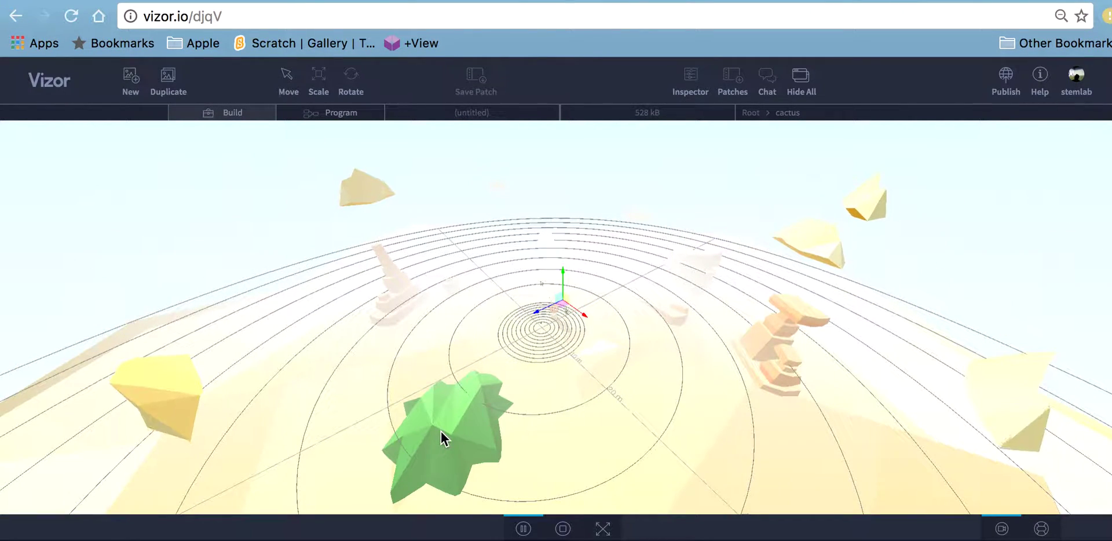
drag(563, 280, 567, 224)
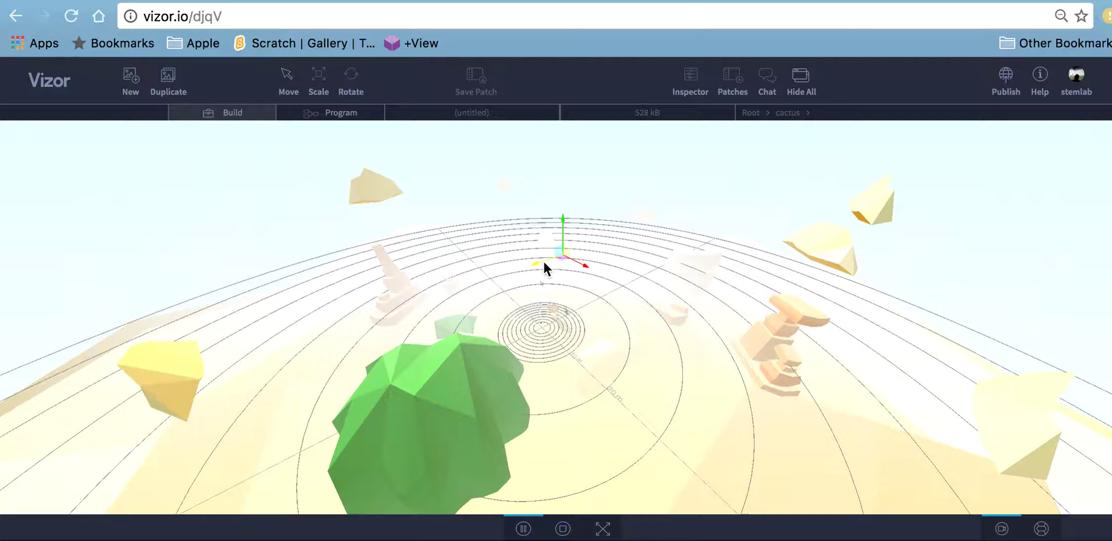
drag(550, 258, 689, 140)
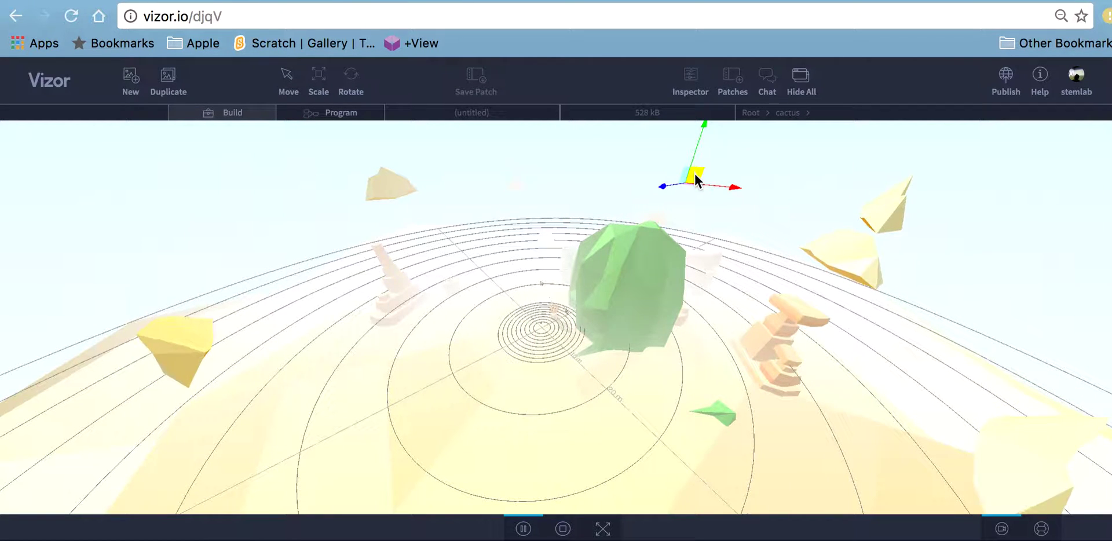
scroll(697, 177, up, 3)
scroll(695, 174, down, 5)
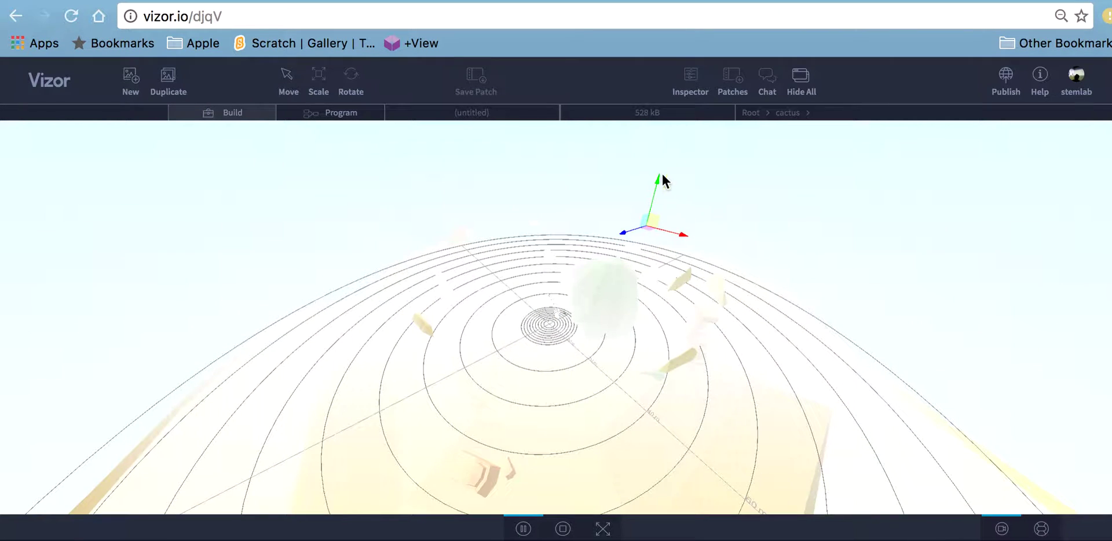
drag(658, 144, 655, 112)
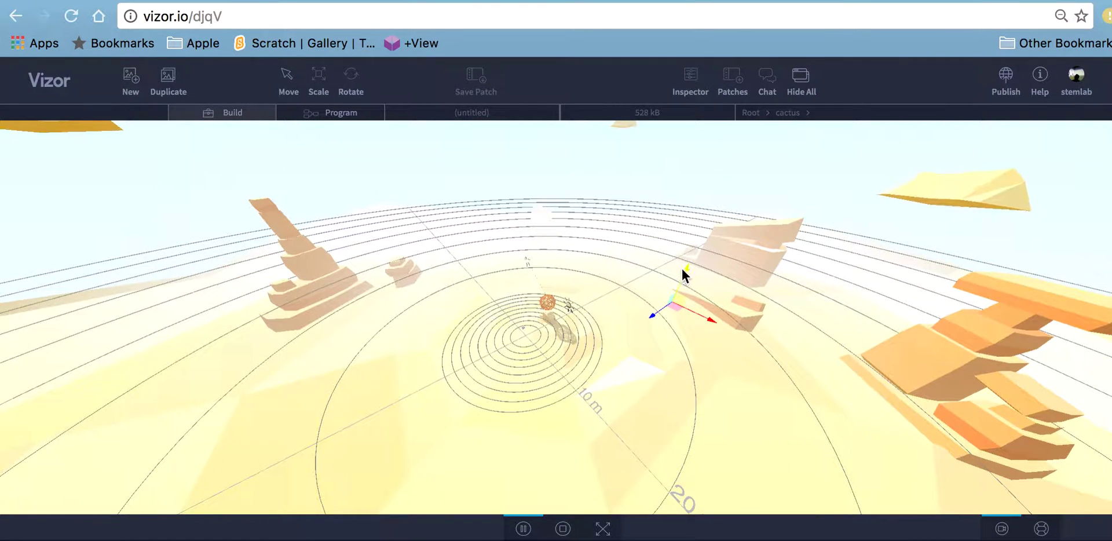
drag(681, 267, 534, 243)
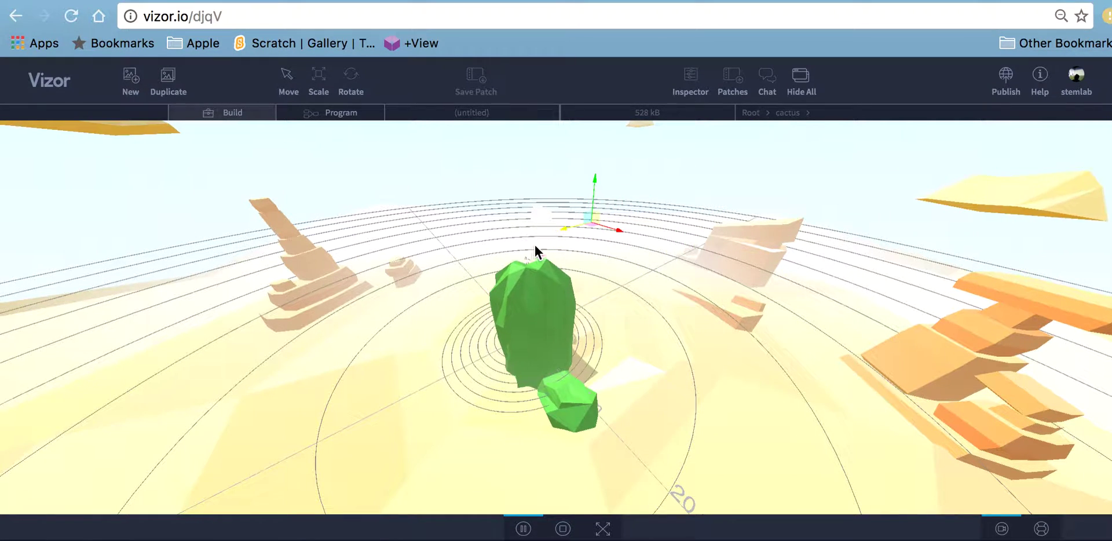
Step: Shrink the cactus with Scale and move it left, closer to the viewer
click(318, 92)
drag(592, 223, 593, 232)
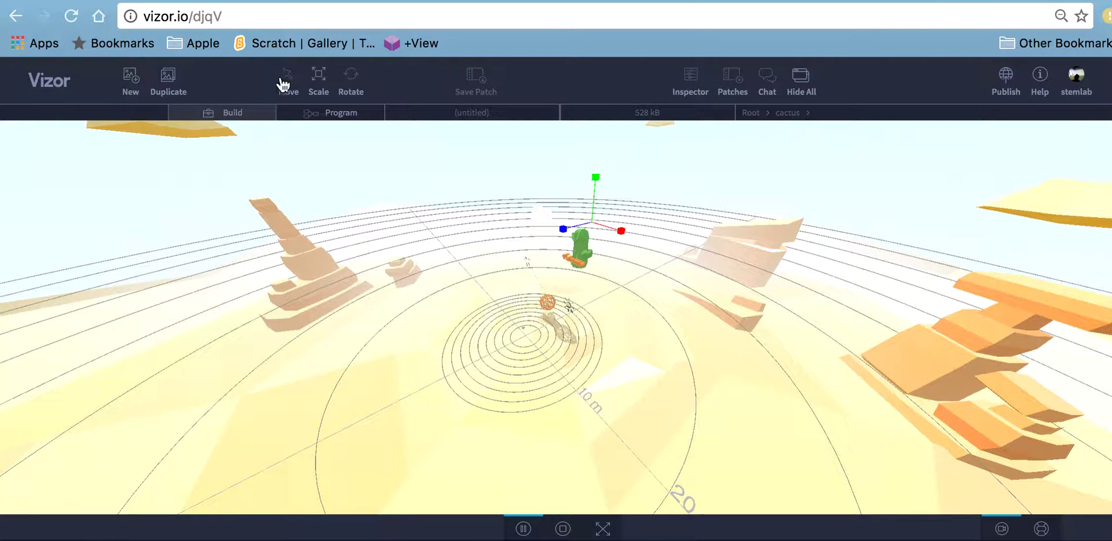
drag(565, 225, 509, 254)
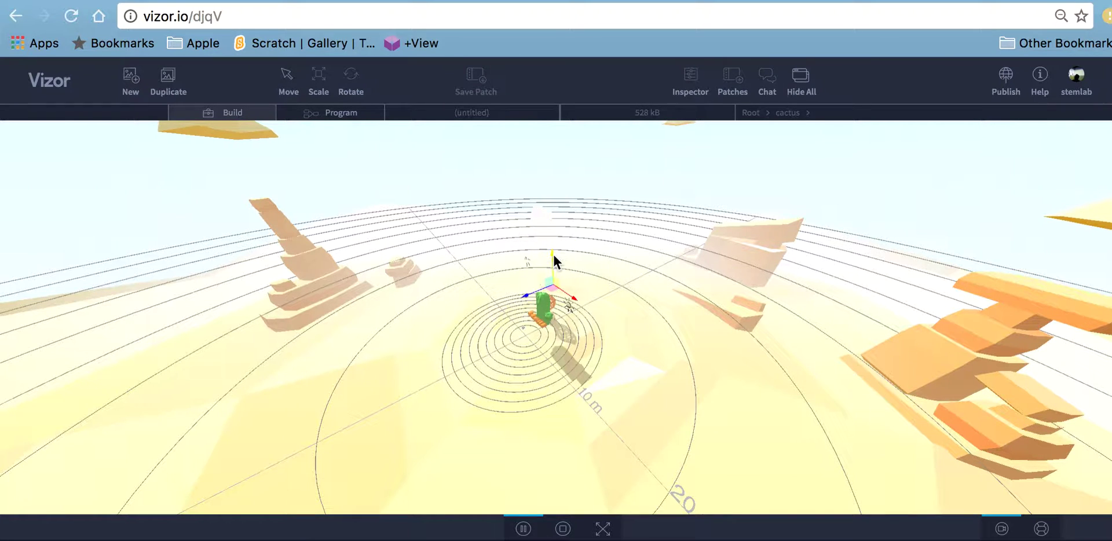
drag(556, 280, 553, 311)
scroll(523, 311, up, 10)
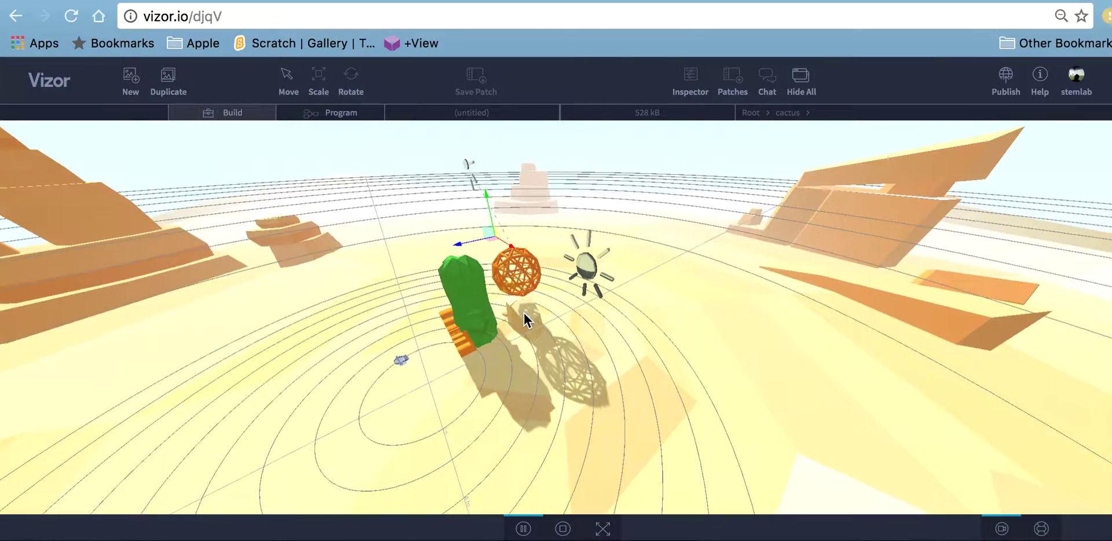
key(e)
drag(415, 401, 509, 315)
key(w)
scroll(508, 315, down, 10)
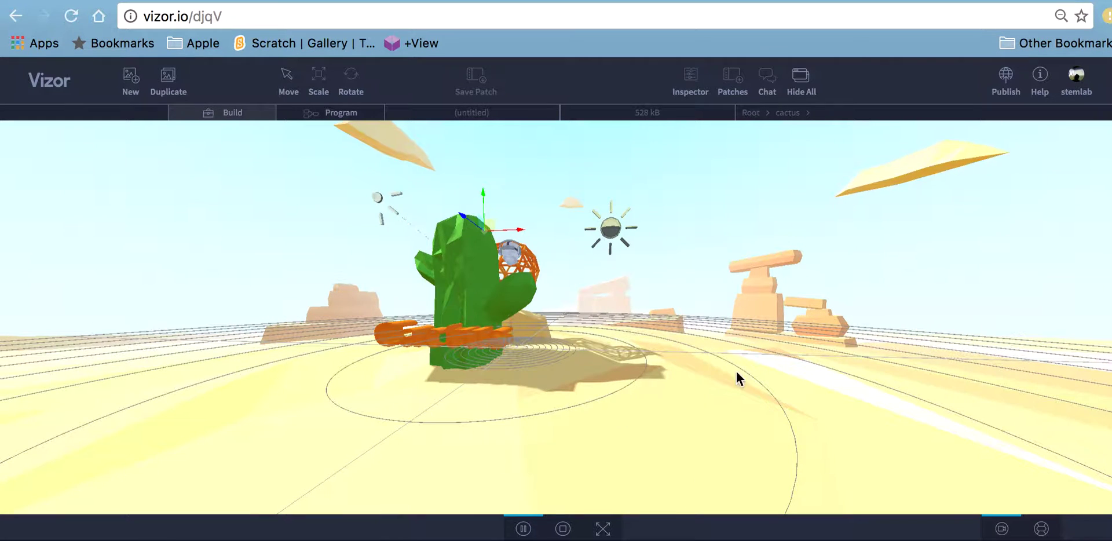
Step: Check the VR camera, slide the cactus beside the sphere, and shrink it slightly
click(1039, 529)
click(1001, 528)
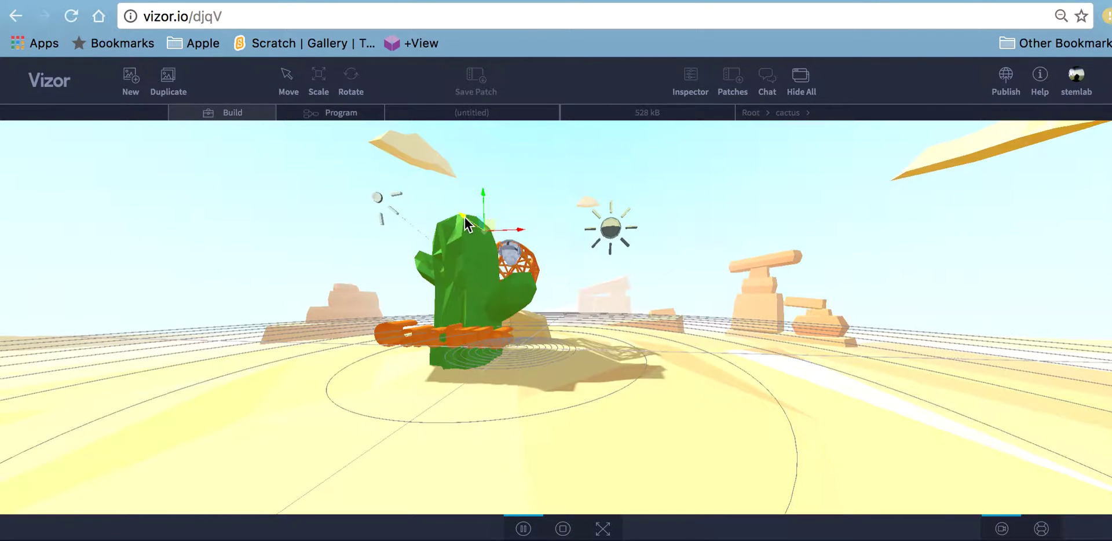
drag(466, 220, 479, 215)
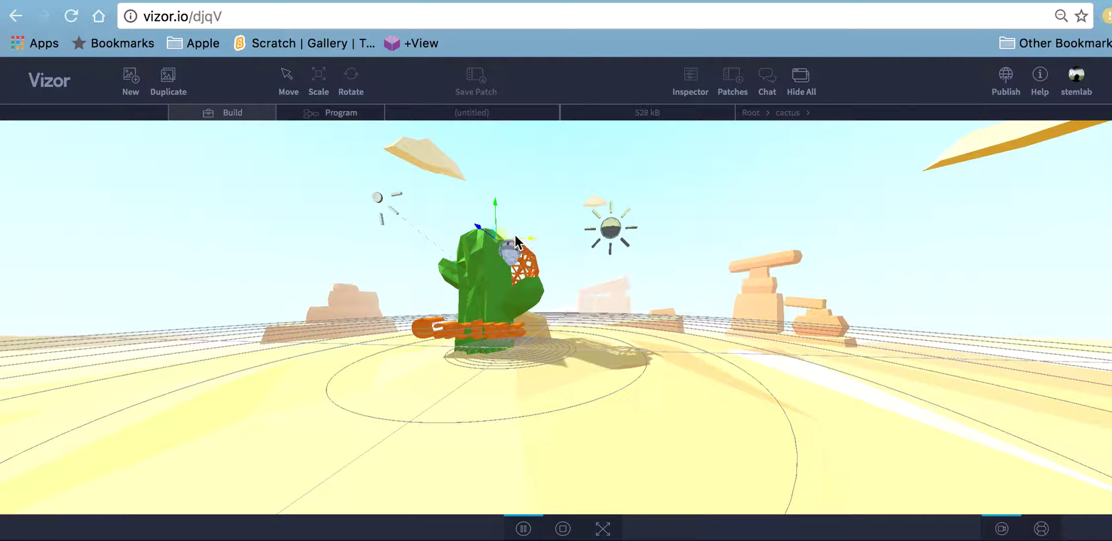
drag(528, 246, 480, 130)
scroll(346, 124, up, 5)
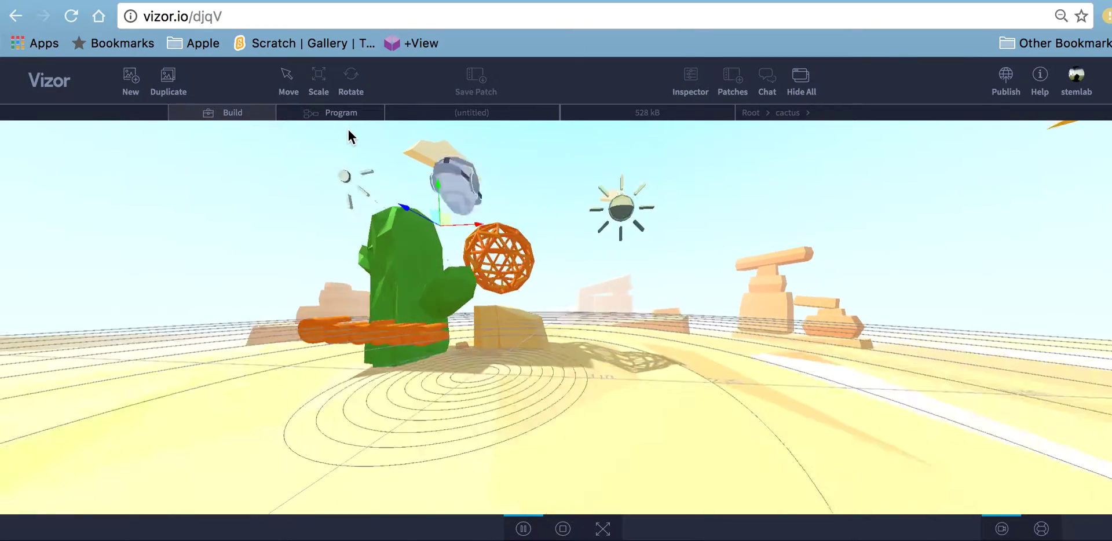
drag(425, 461, 366, 450)
scroll(384, 451, up, 5)
scroll(361, 467, down, 5)
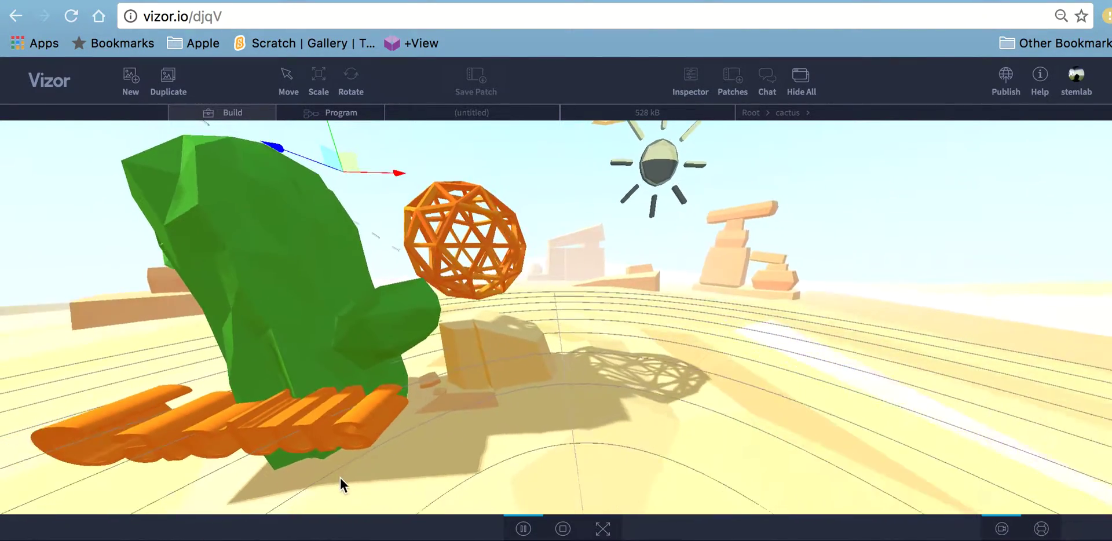
click(330, 81)
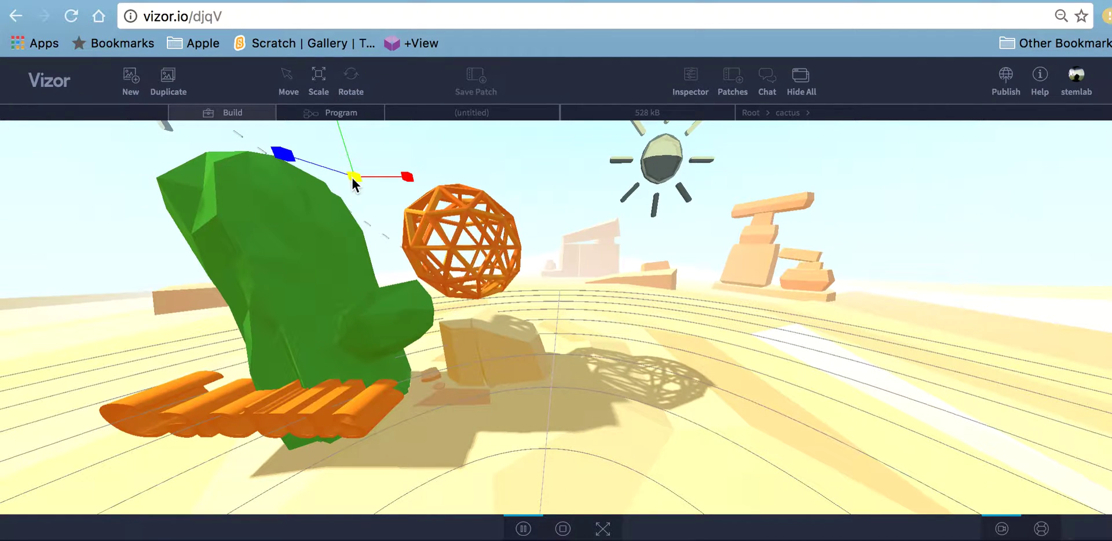
drag(349, 176, 342, 192)
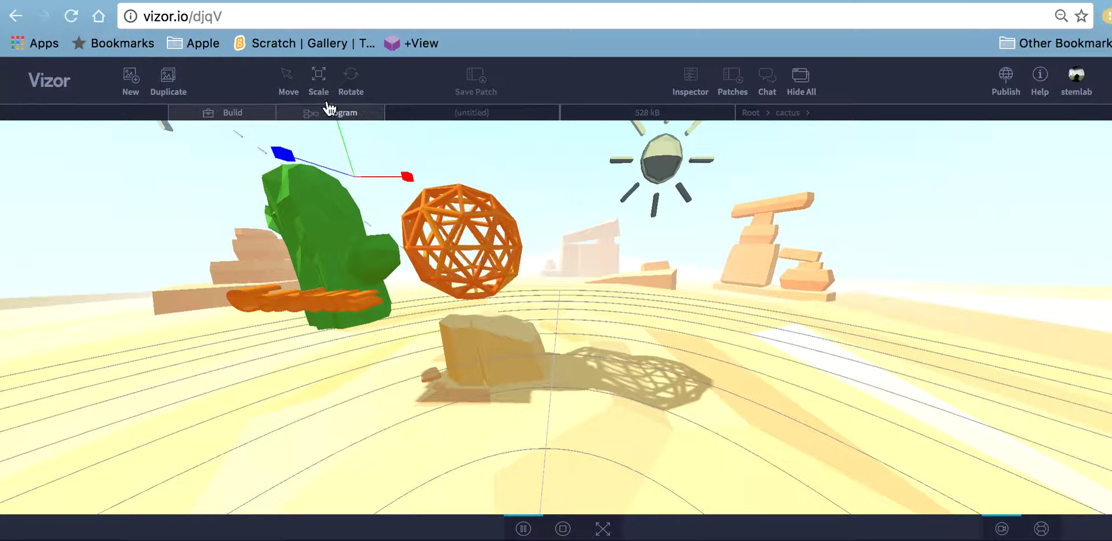
Step: Lower the cactus toward the ground, turn it upright, and shift it left
click(287, 81)
drag(341, 130, 325, 370)
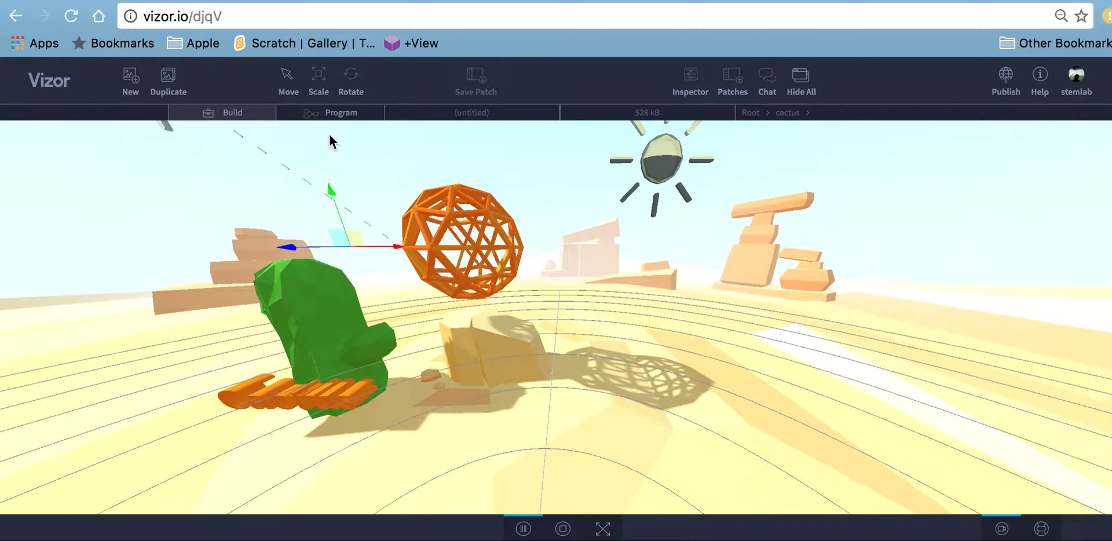
click(347, 80)
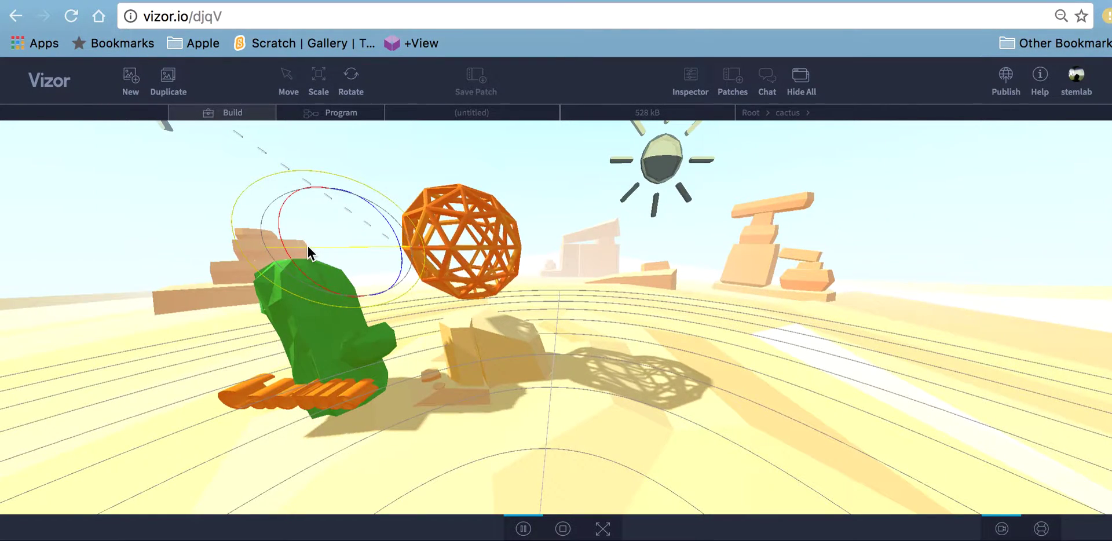
mouse_move(307, 245)
mouse_down()
mouse_move(340, 248)
mouse_move(241, 255)
mouse_move(387, 250)
mouse_move(305, 250)
mouse_up()
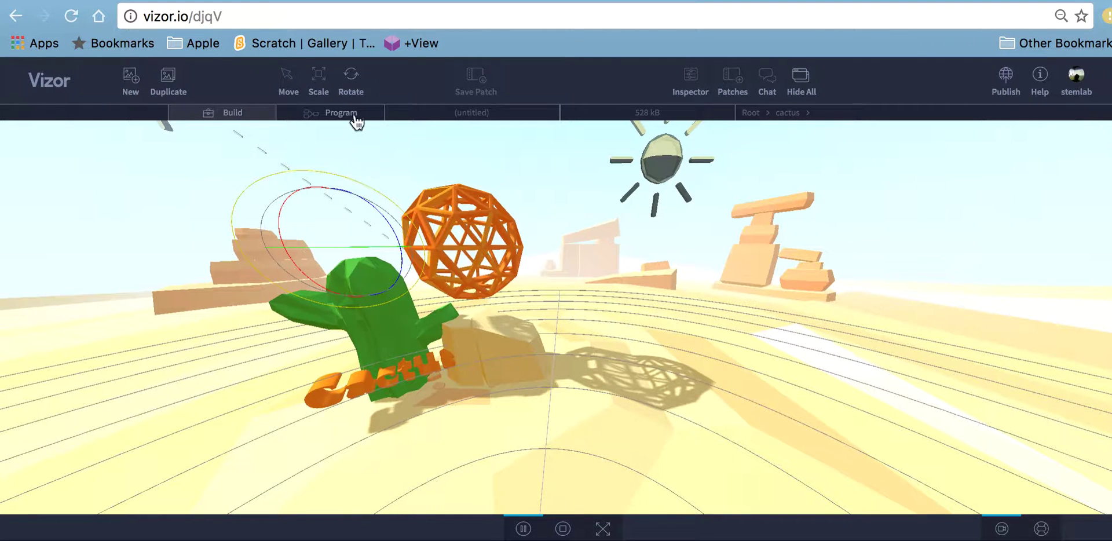
click(288, 78)
drag(300, 249, 231, 259)
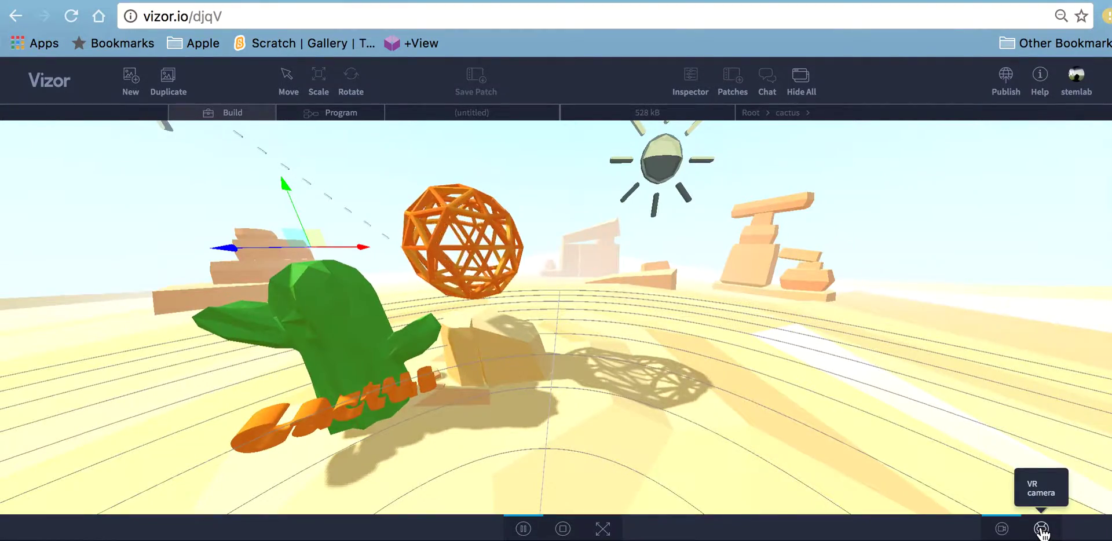
Step: Look over the scene through the VR camera, then return to the editor camera
click(1041, 529)
drag(693, 437, 695, 351)
click(1002, 528)
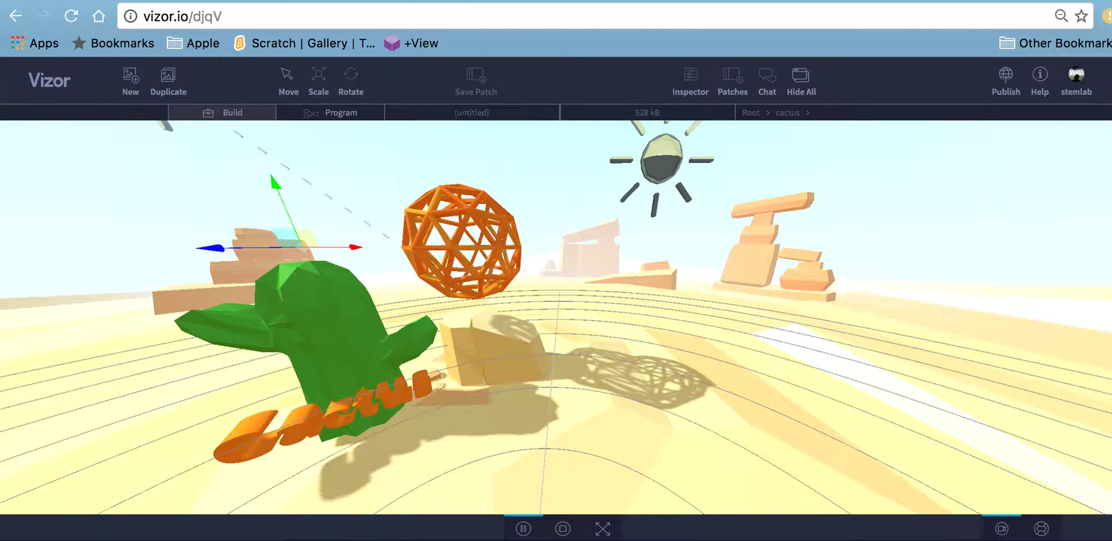
key(ctrl+Tab)
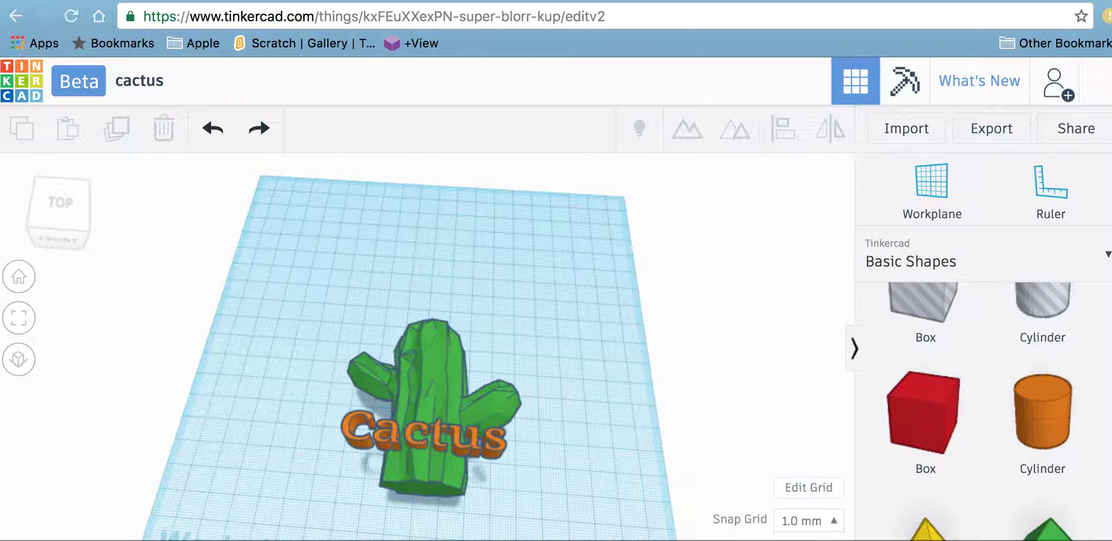
Step: Drag the cactus files across the Tinkercad page without dropping them
drag(1111, 313, 1111, 255)
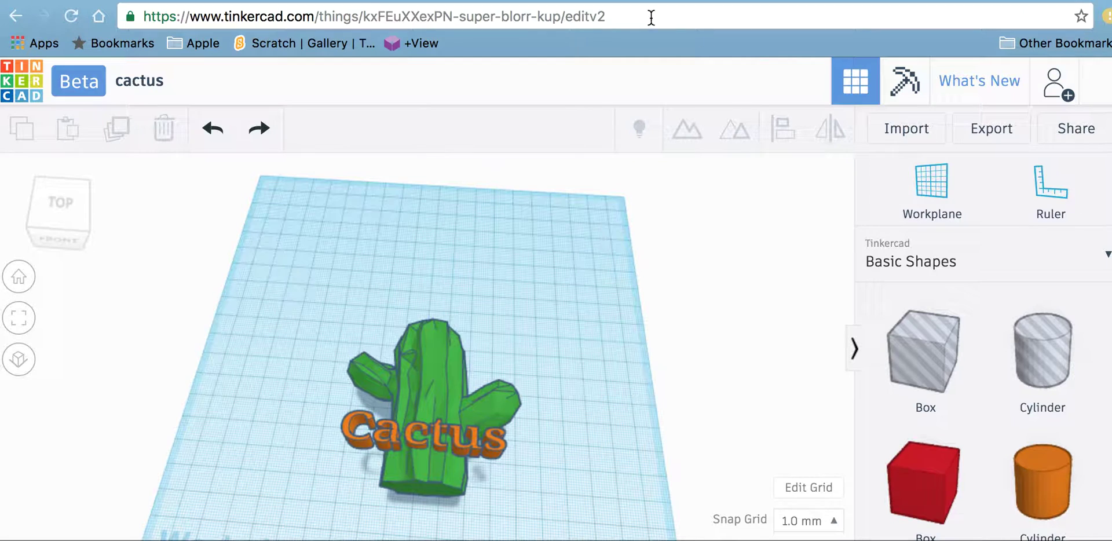
drag(1110, 344, 1110, 272)
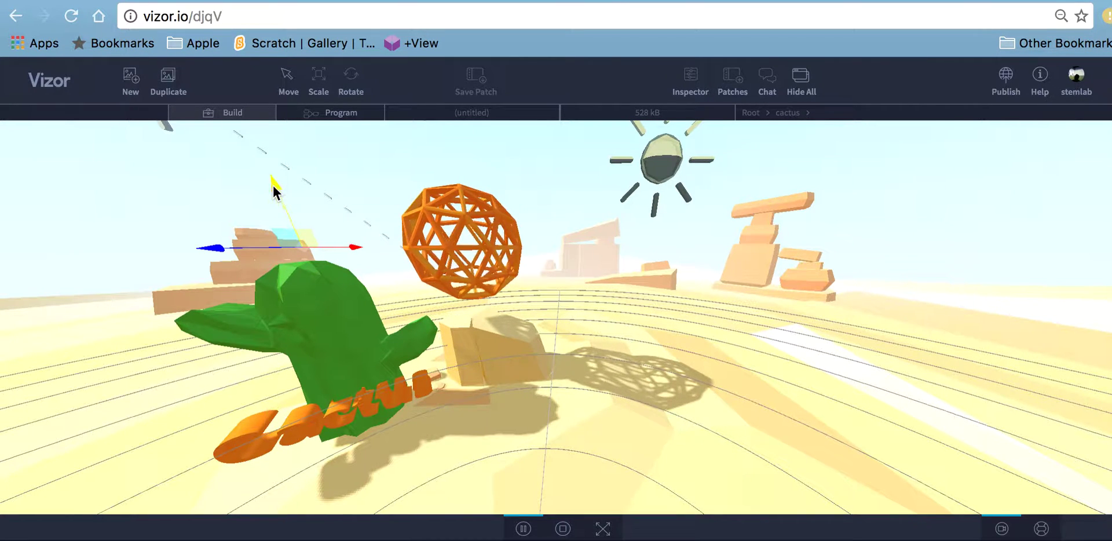
Step: Nudge the cactus up, import STEMLab.png, and move it right and farther back
mouse_move(272, 183)
mouse_down()
mouse_move(280, 218)
mouse_move(268, 176)
mouse_up()
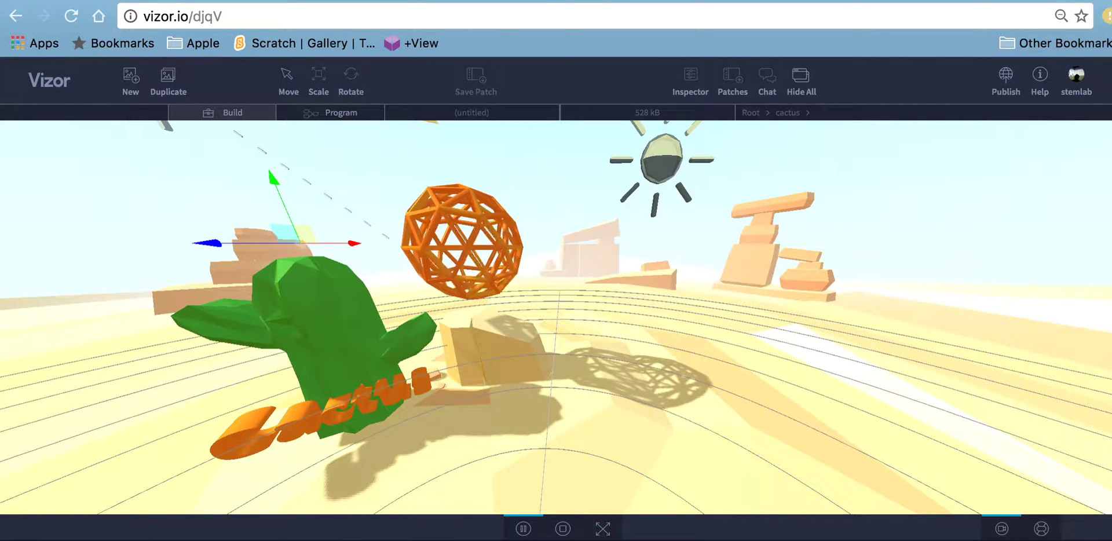
drag(826, 405, 928, 397)
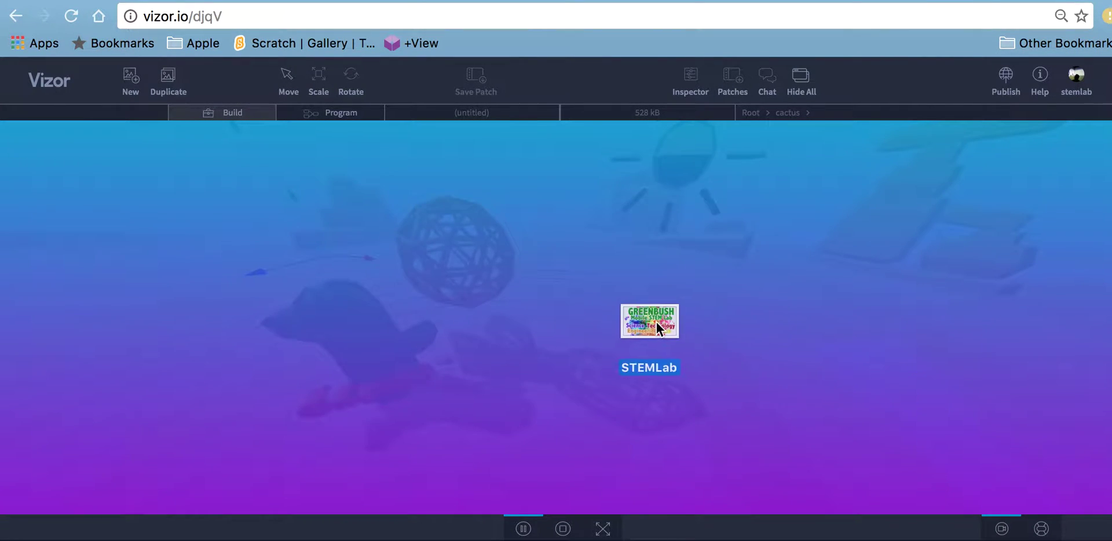
mouse_move(614, 310)
mouse_down()
mouse_move(581, 300)
mouse_move(603, 297)
mouse_up()
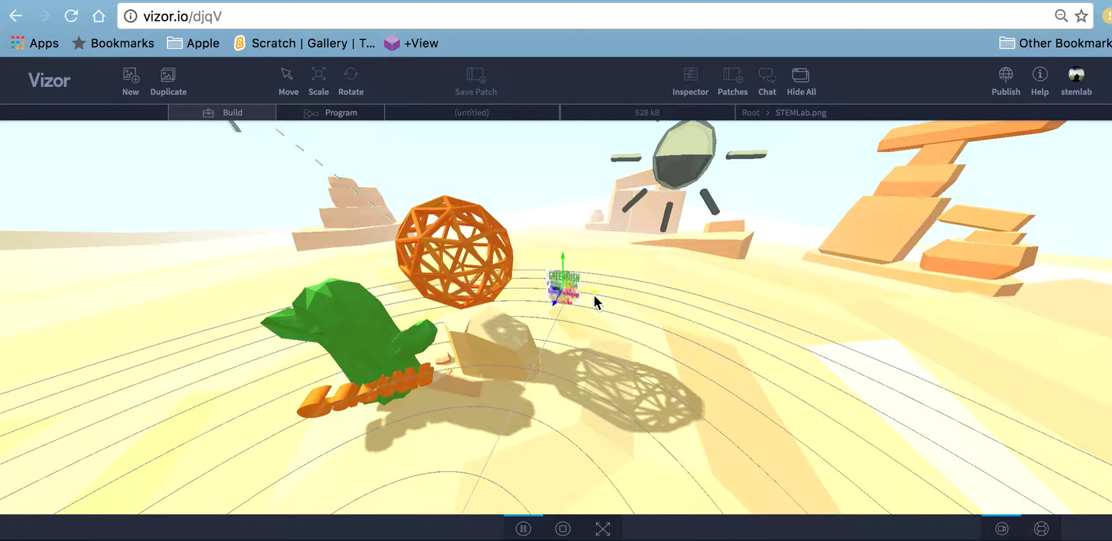
drag(595, 296, 727, 453)
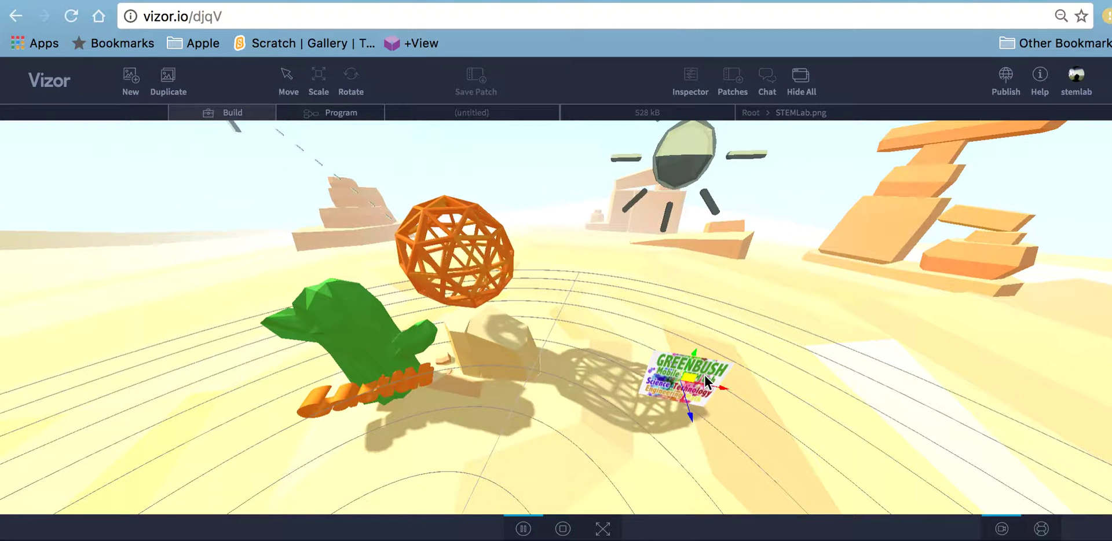
drag(722, 386, 638, 360)
scroll(638, 359, up, 3)
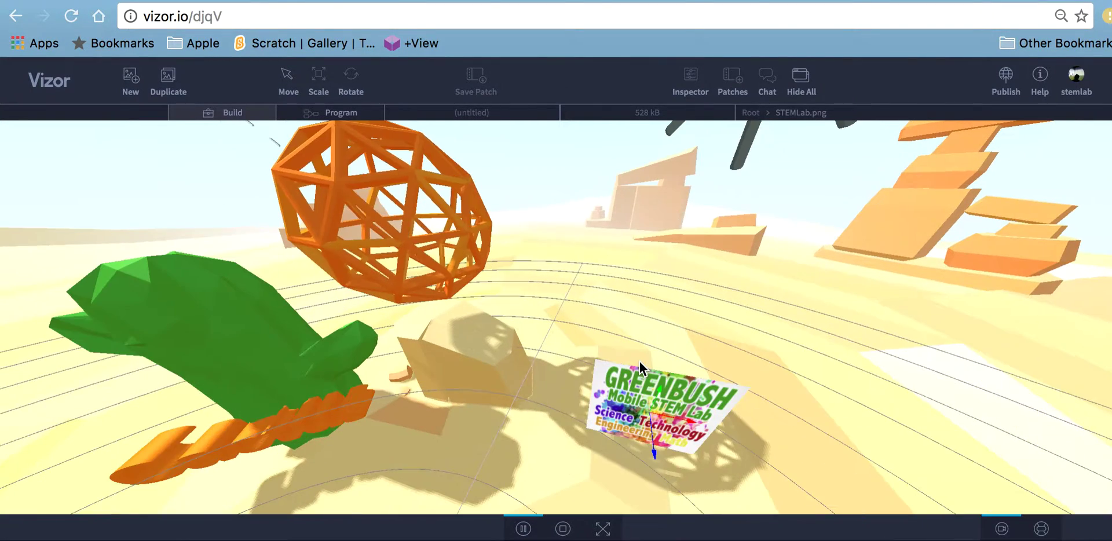
Step: Scale the STEMLab image down to sign size and view it through the VR camera
click(318, 79)
mouse_move(650, 408)
mouse_down()
mouse_move(801, 243)
mouse_move(670, 412)
mouse_up()
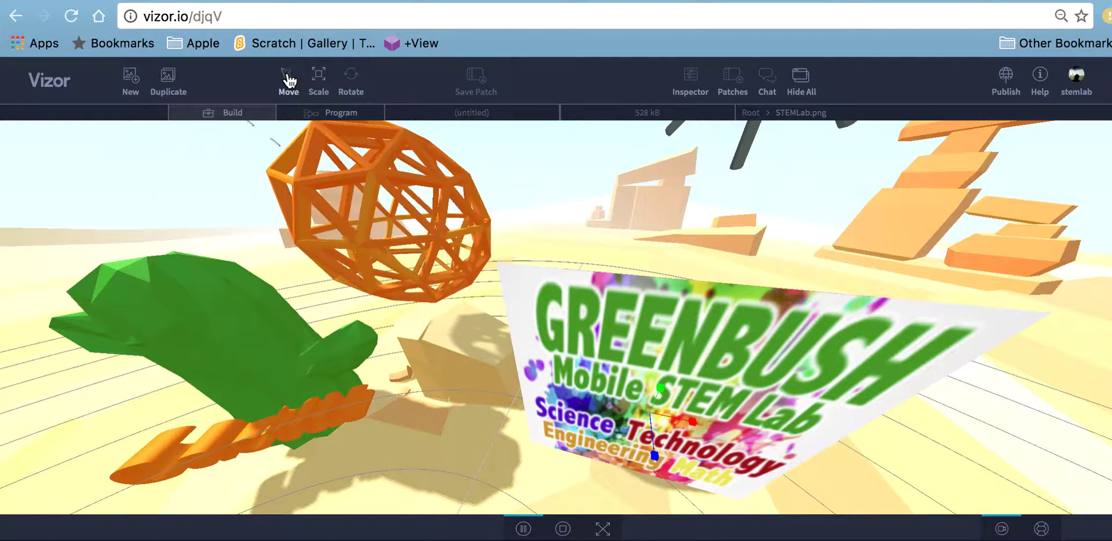
drag(653, 457, 730, 381)
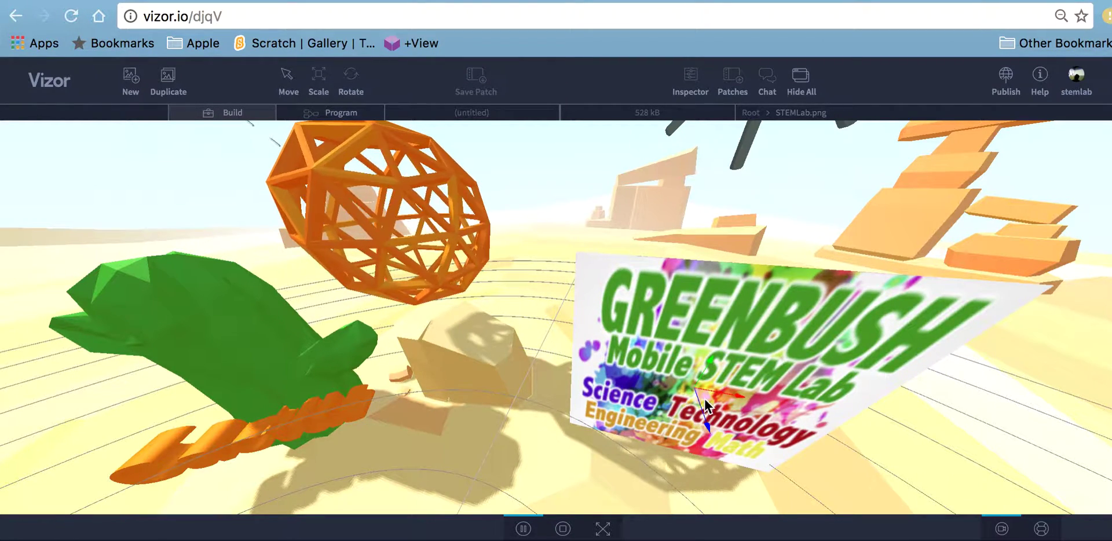
scroll(777, 397, up, 5)
scroll(777, 397, down, 4)
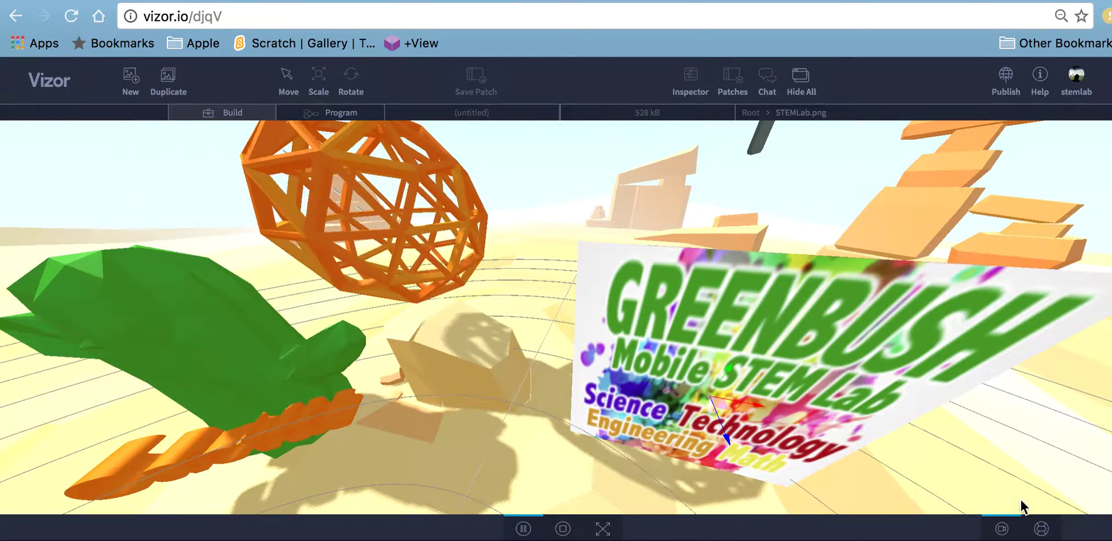
click(1041, 529)
drag(803, 446, 739, 424)
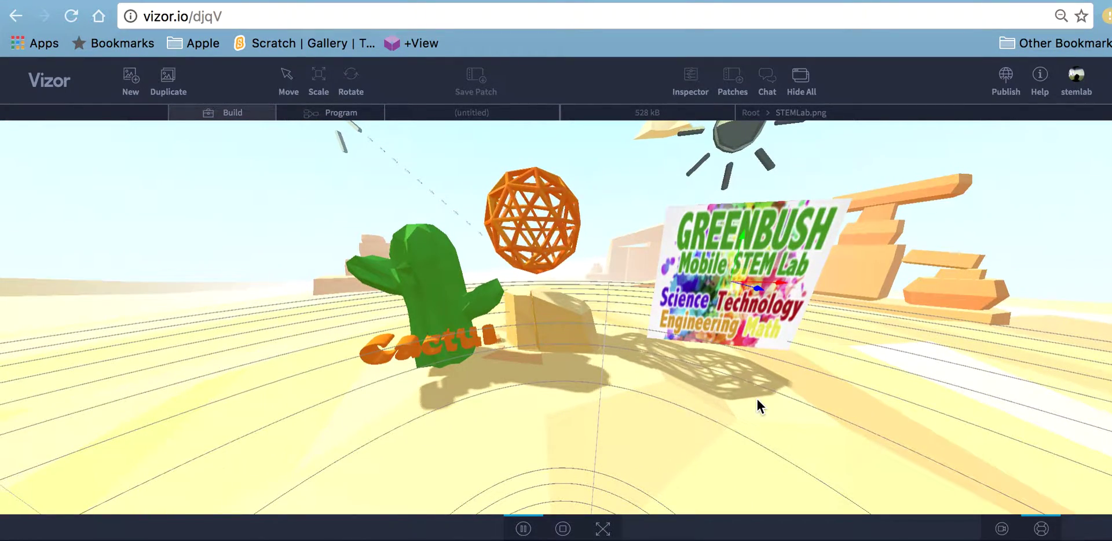
Step: Drop desert.mp3 into the scene from the editor camera and toggle cameras to check
click(1002, 528)
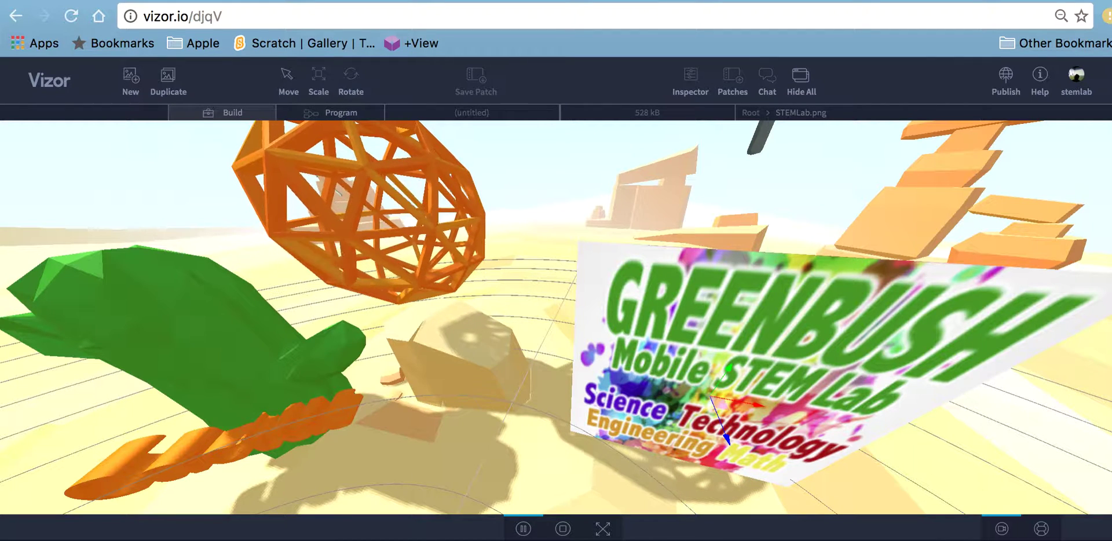
drag(1011, 443, 520, 274)
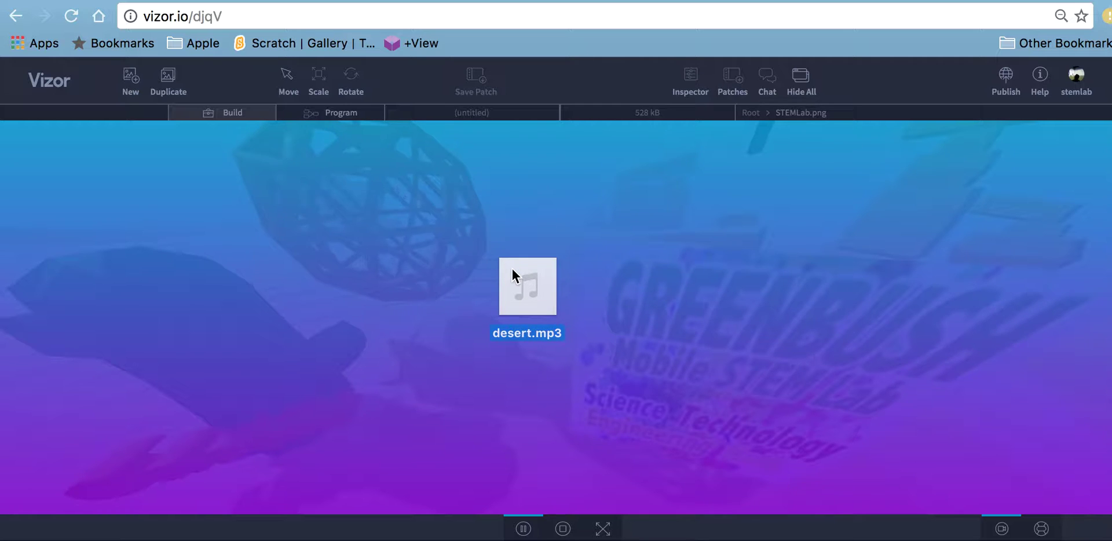
drag(512, 267, 510, 267)
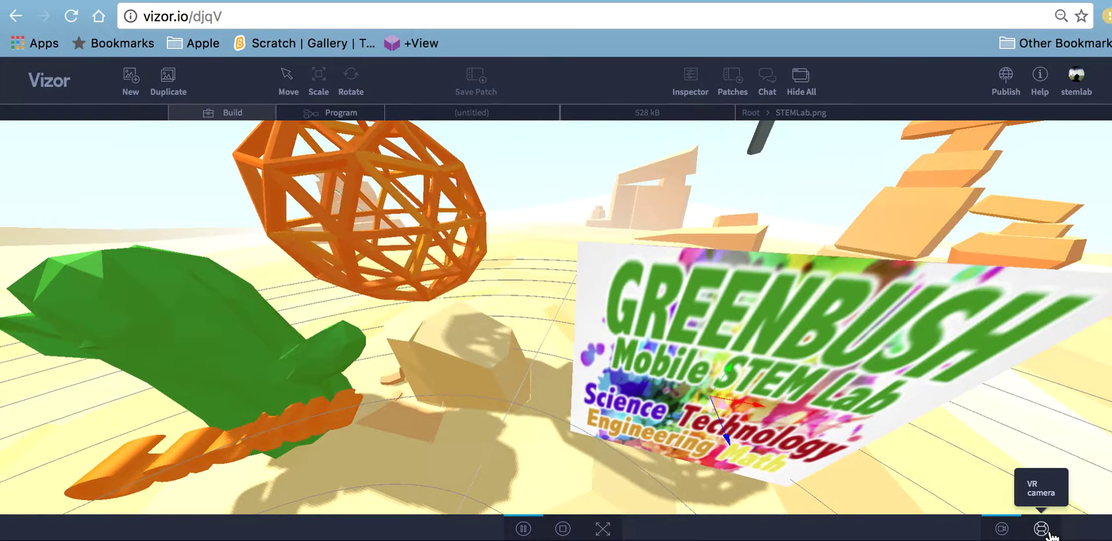
click(1001, 529)
click(1002, 528)
drag(521, 416, 487, 425)
scroll(487, 426, up, 3)
scroll(485, 431, down, 5)
scroll(483, 431, down, 3)
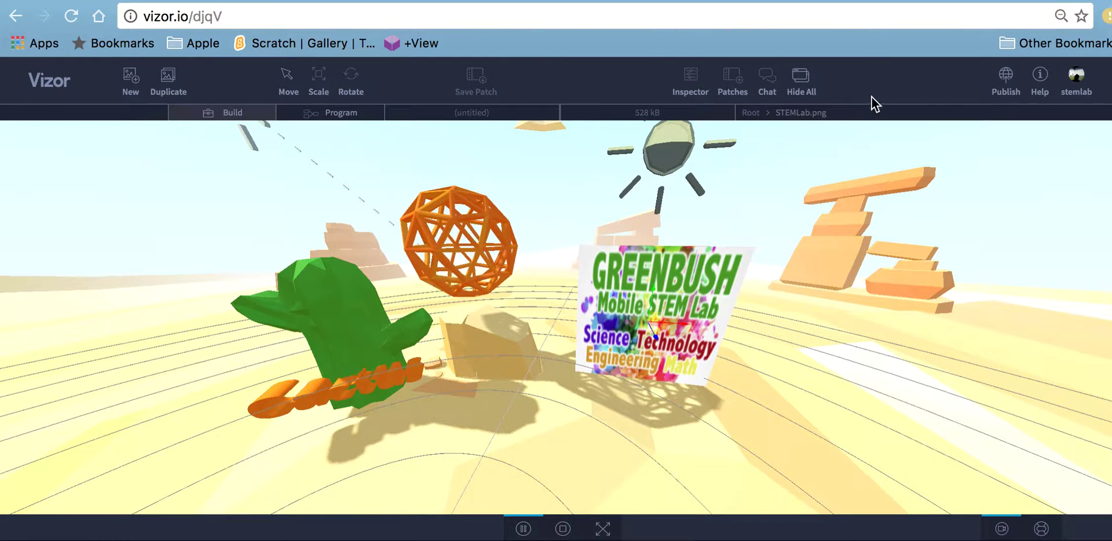
Step: Name the scene Cactus2 in the Publish dialog, keep Public on, and publish
click(1006, 79)
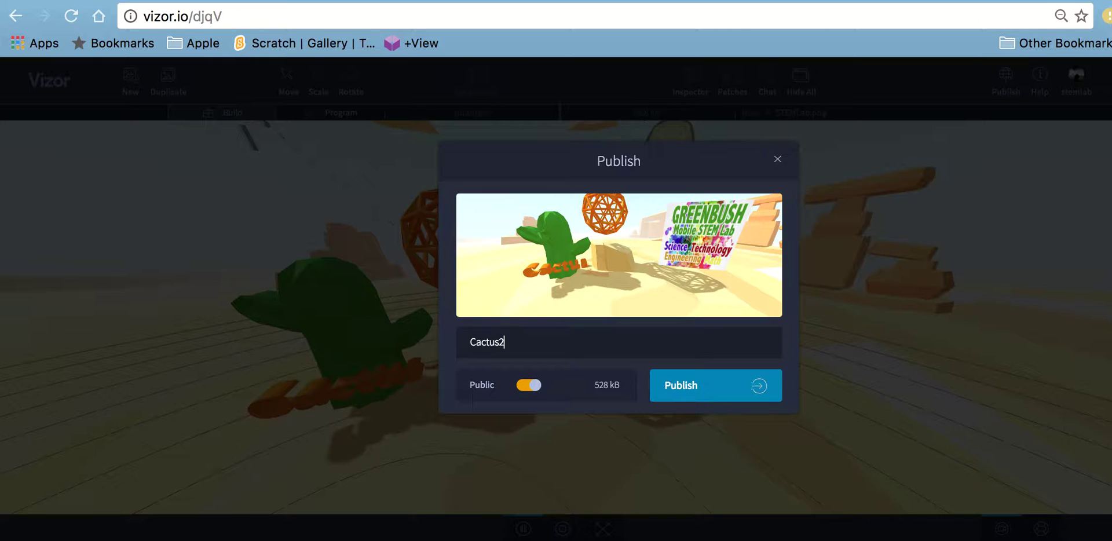
click(691, 393)
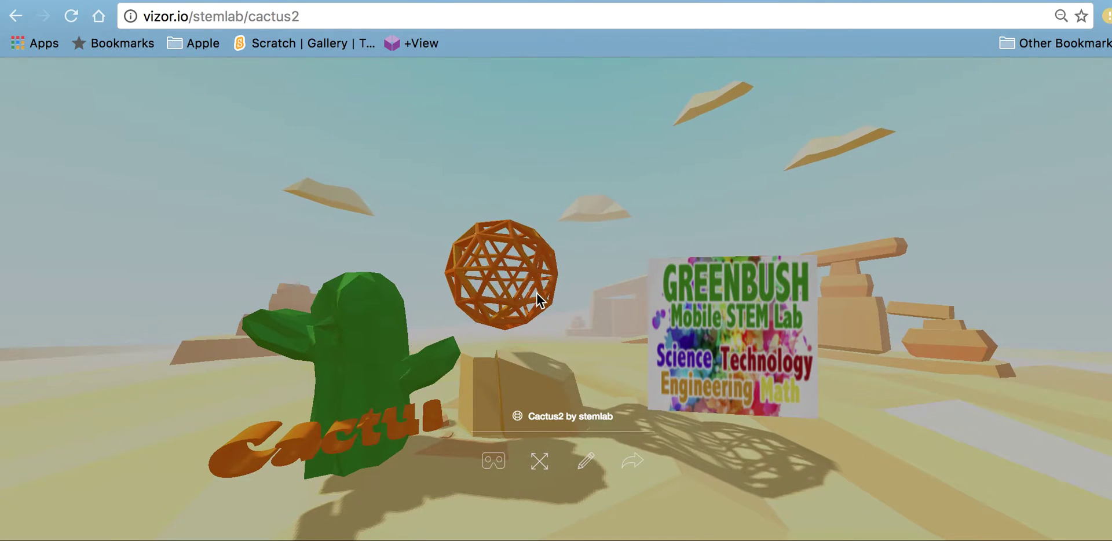
drag(536, 290, 480, 206)
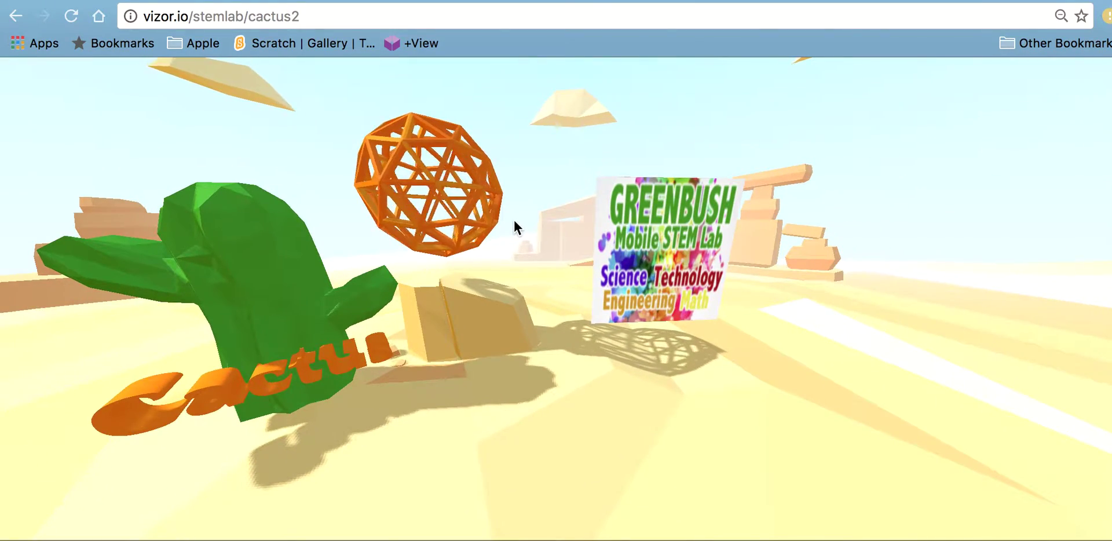
mouse_move(484, 295)
drag(484, 296, 523, 286)
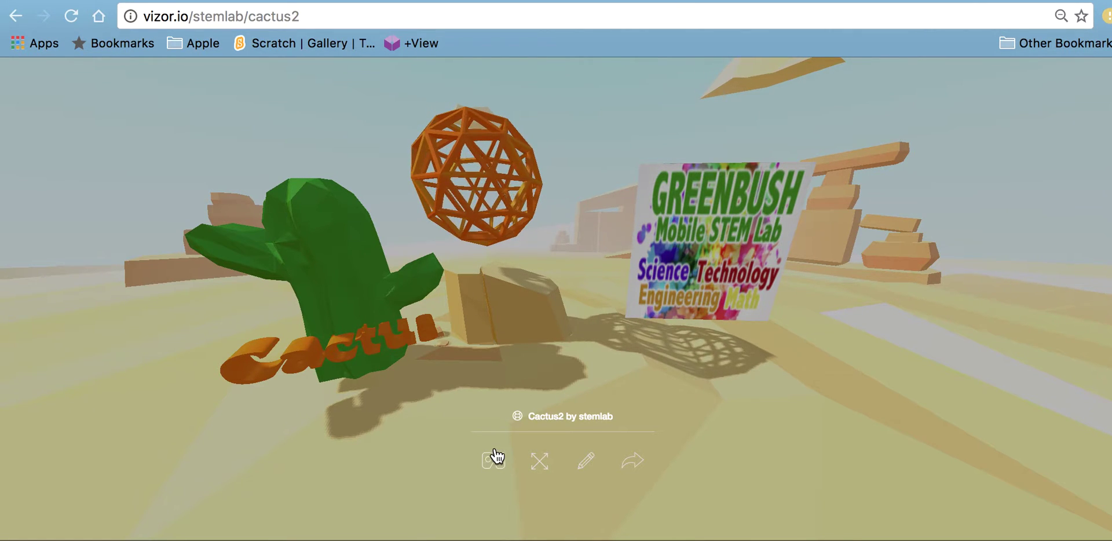
click(492, 466)
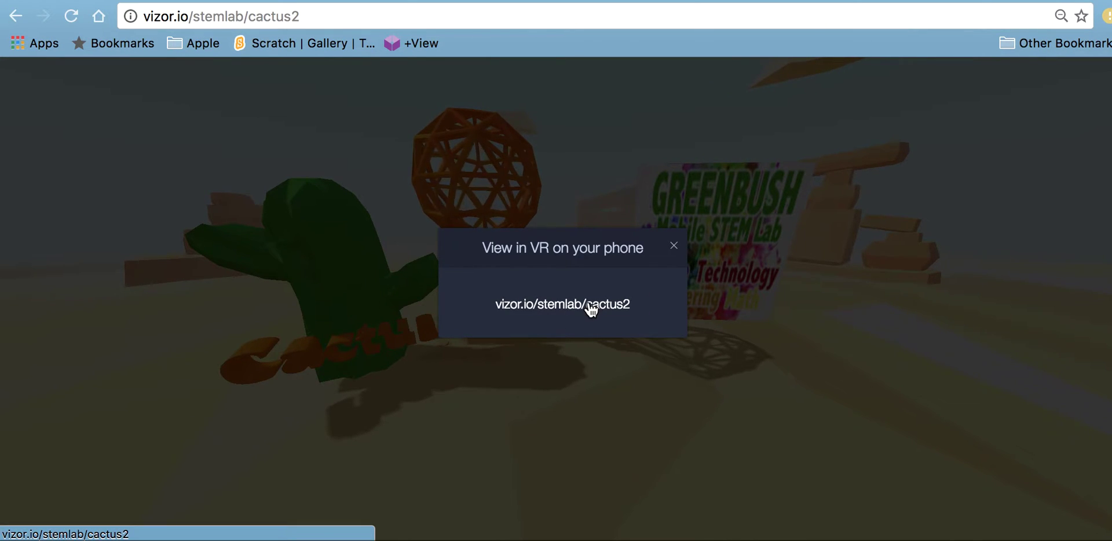
click(674, 248)
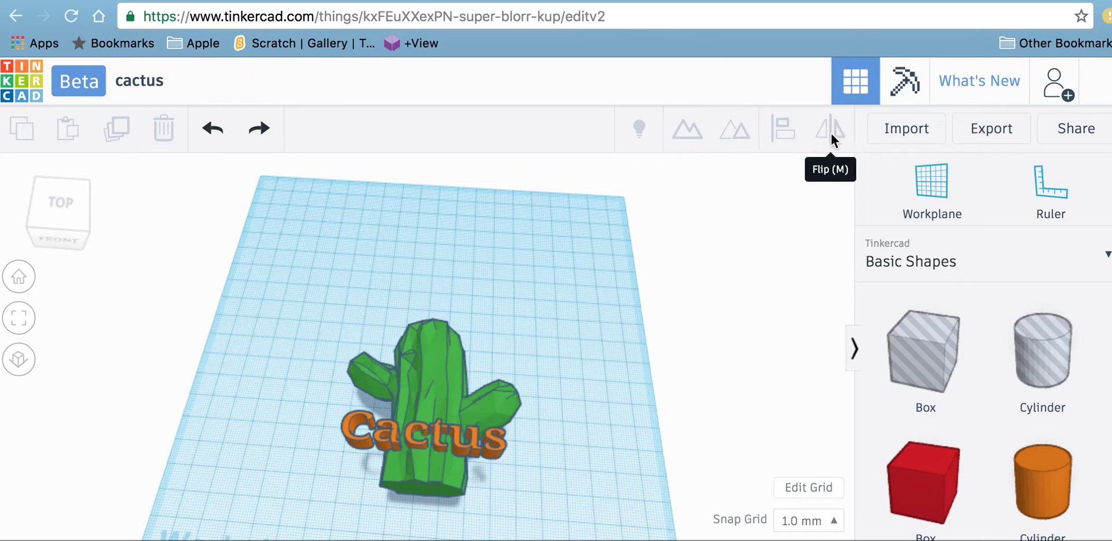
click(987, 129)
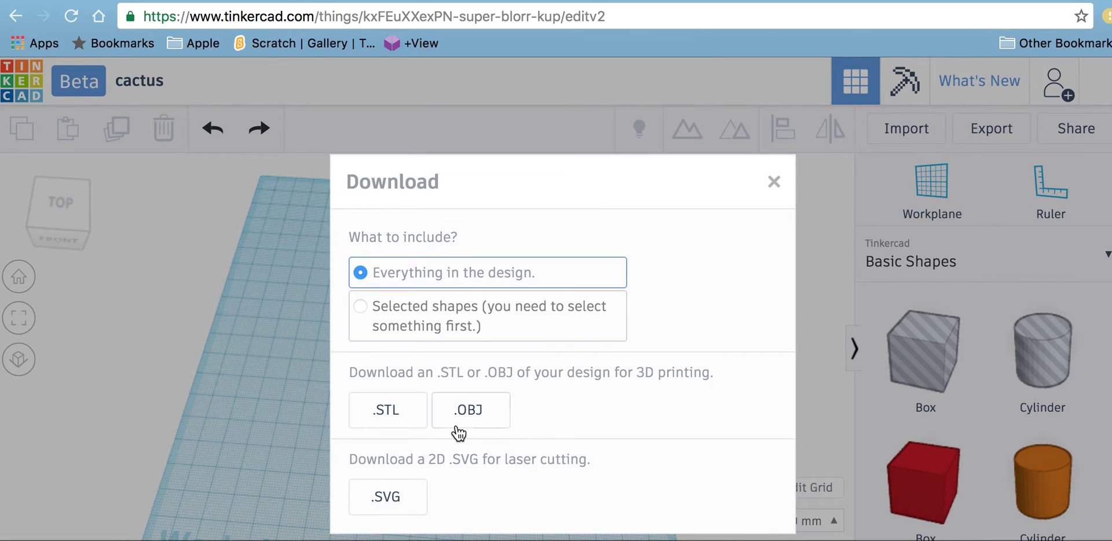
click(773, 183)
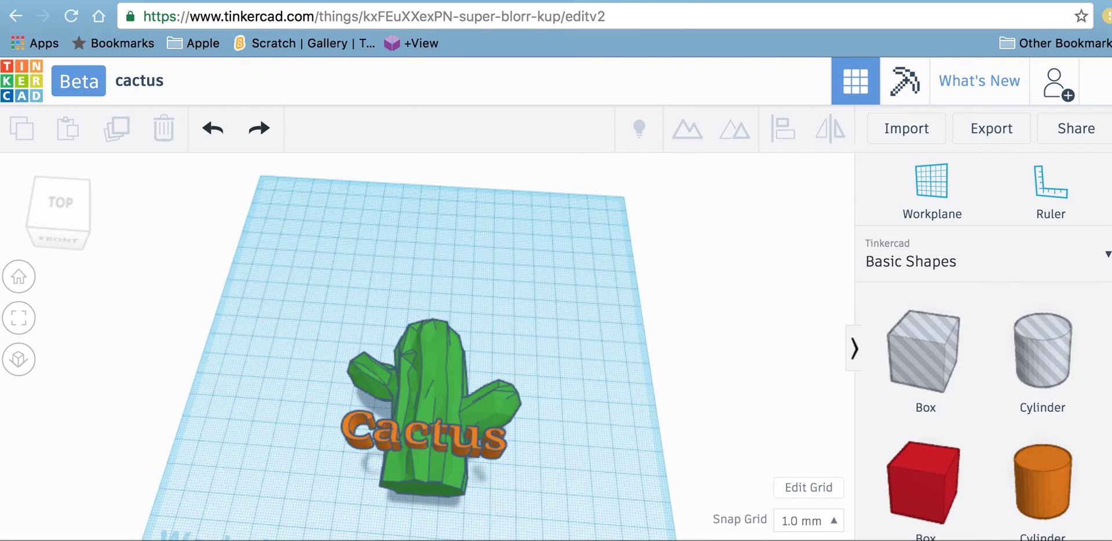